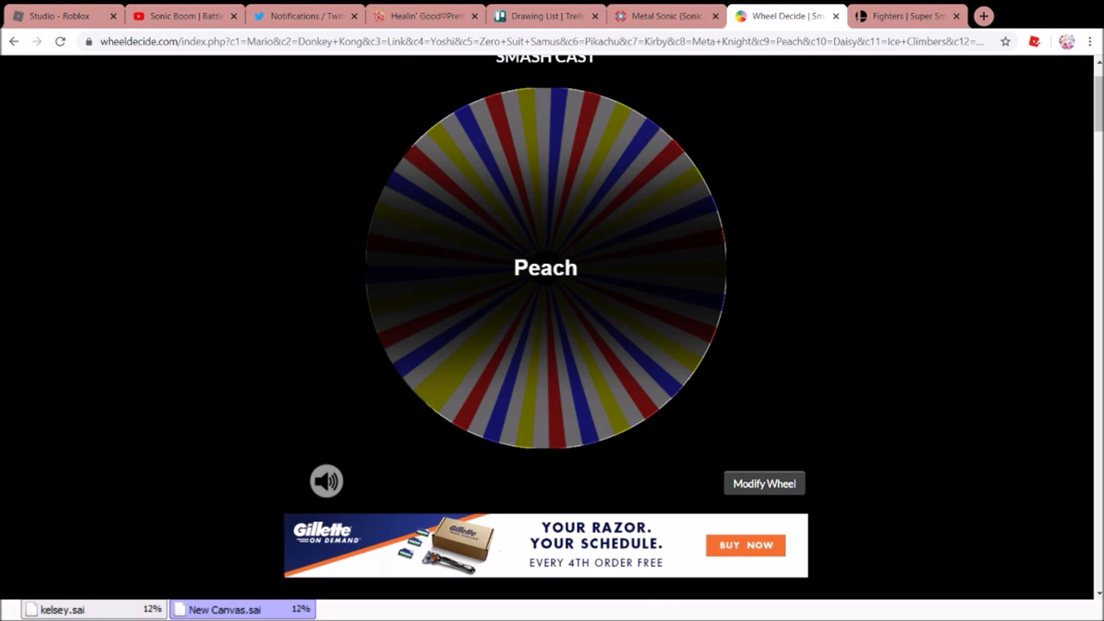
# Spin the Smash Cast wheel for a character, and open the Ms Icy Claus item from the Roblox catalog
pyautogui.press('space')
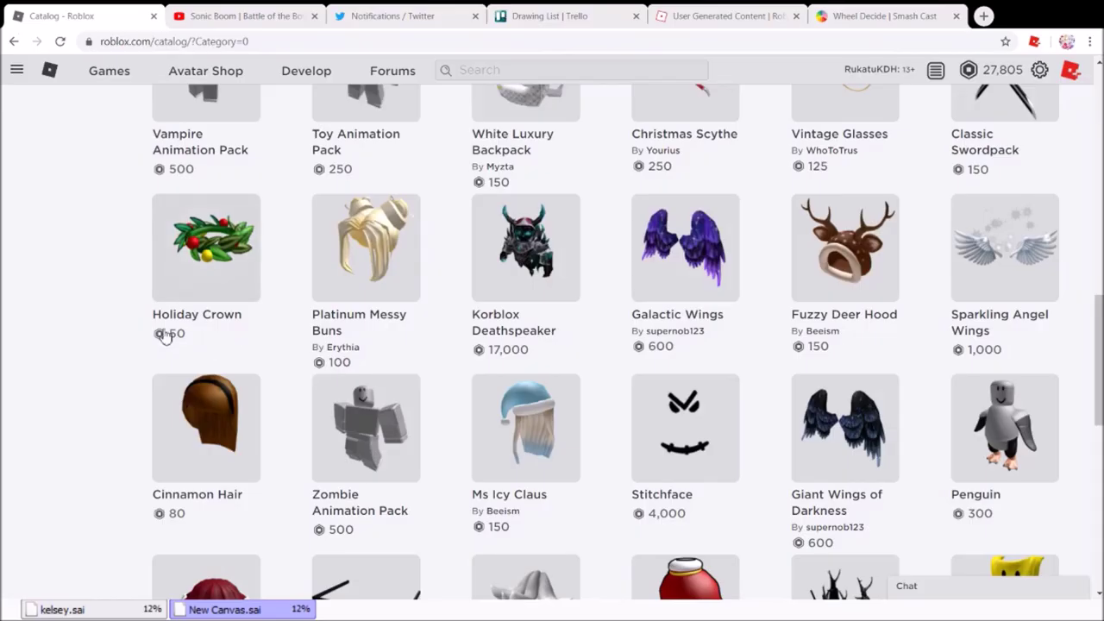
pyautogui.scroll(-1, 83, 338)
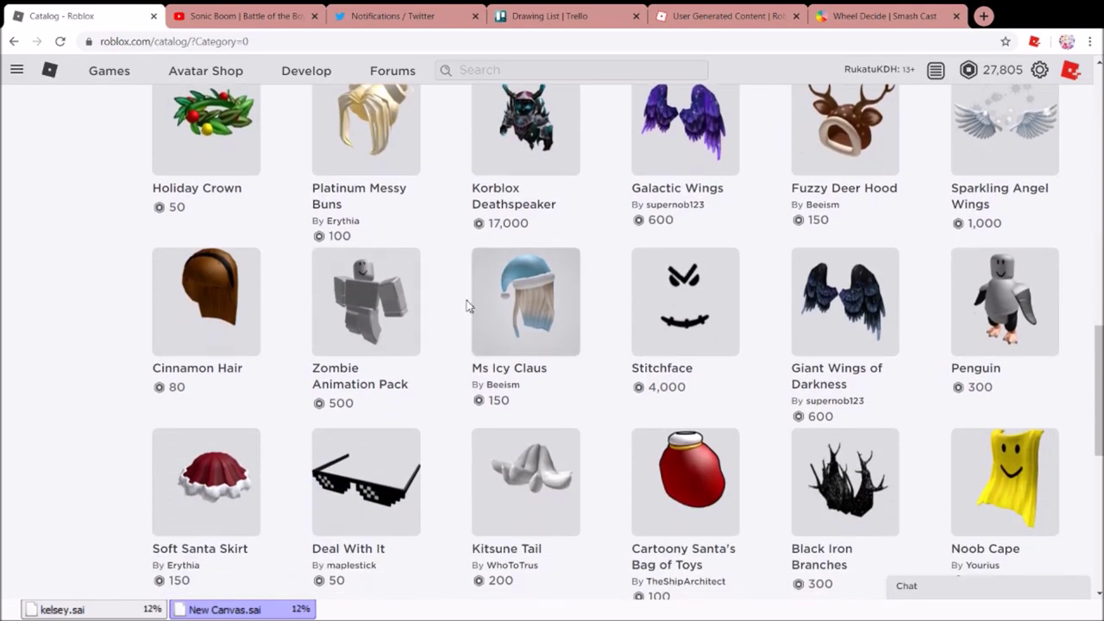
pyautogui.click(562, 333)
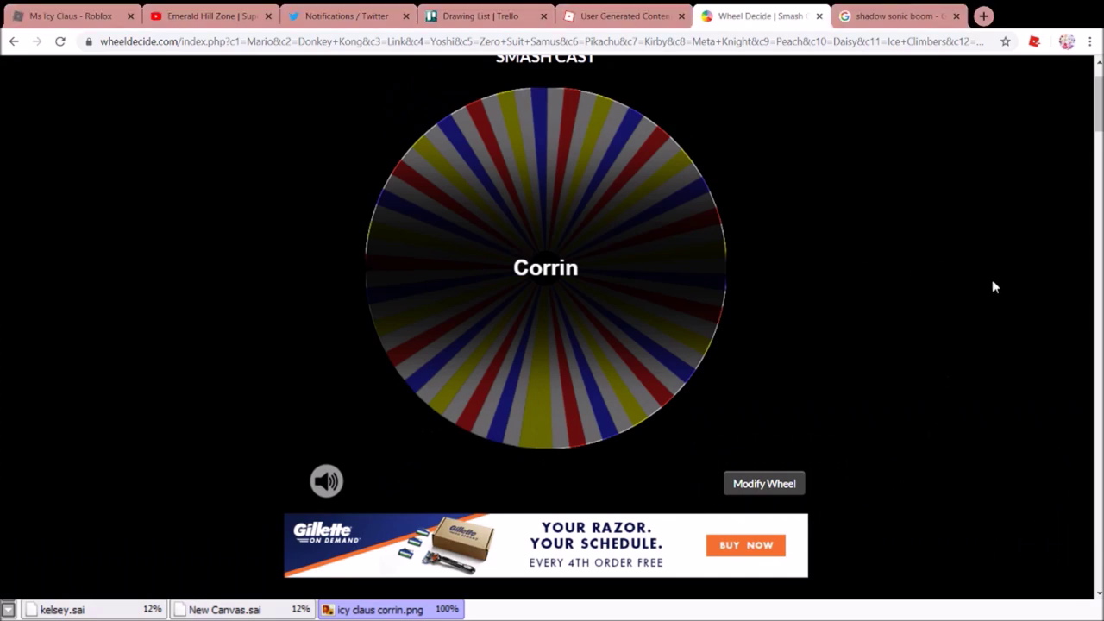
# Spin the Smash Cast wheel to pick the next Smash characters to draw
pyautogui.press('space')
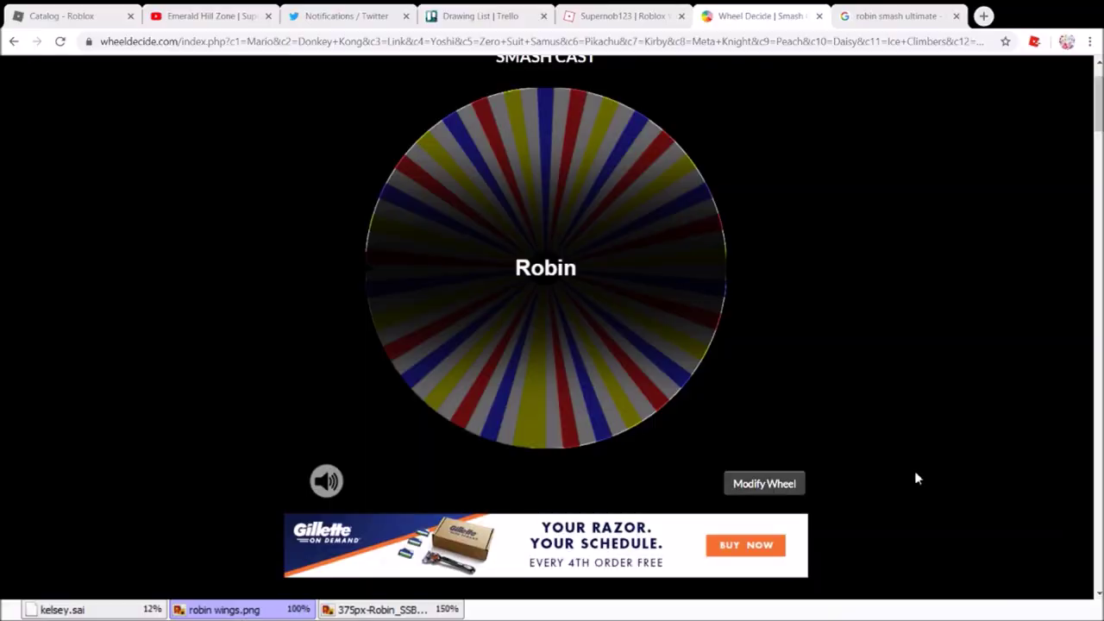
pyautogui.click(937, 483)
pyautogui.click(552, 363)
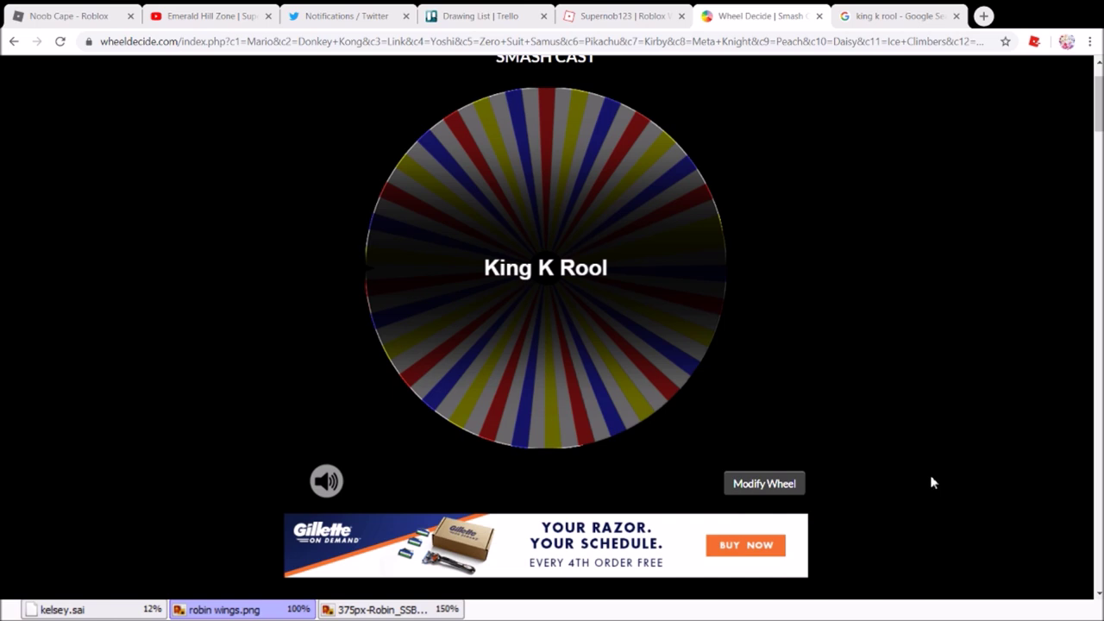
pyautogui.click(632, 276)
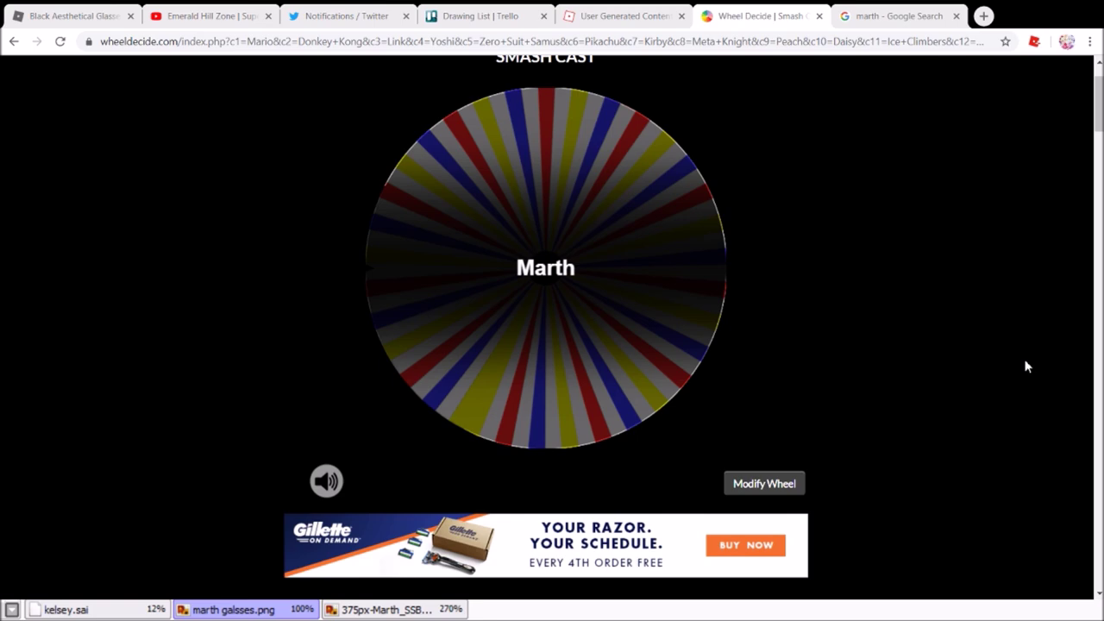
pyautogui.click(984, 321)
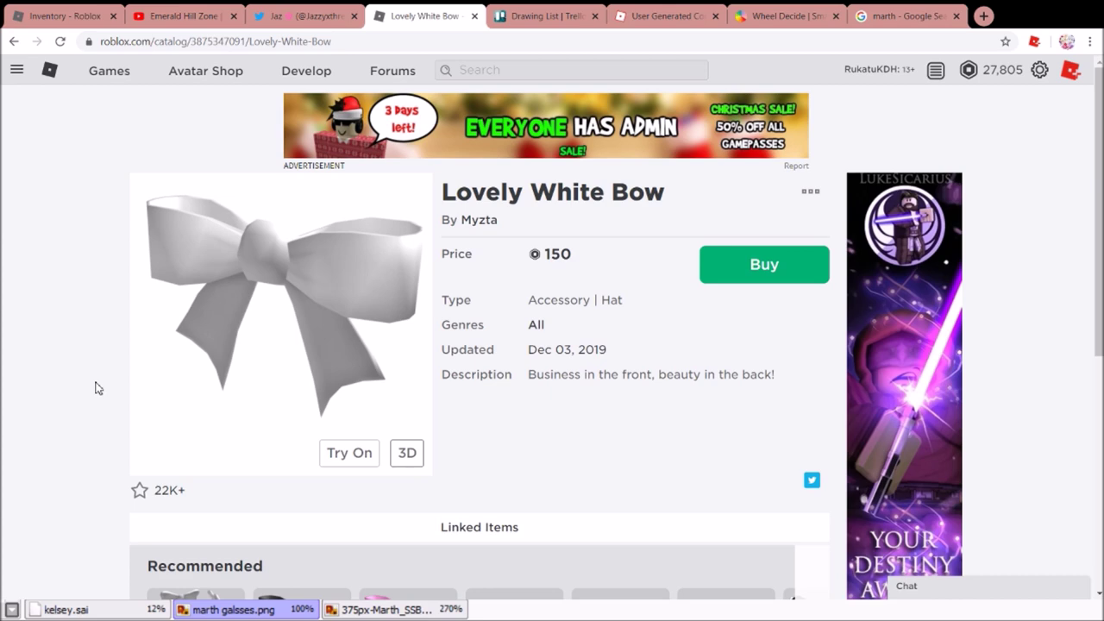
# Close the Lovely White Bow catalog page and rotate the avatar preview to examine how the bow is worn
pyautogui.hotkey('ctrl', 'w')
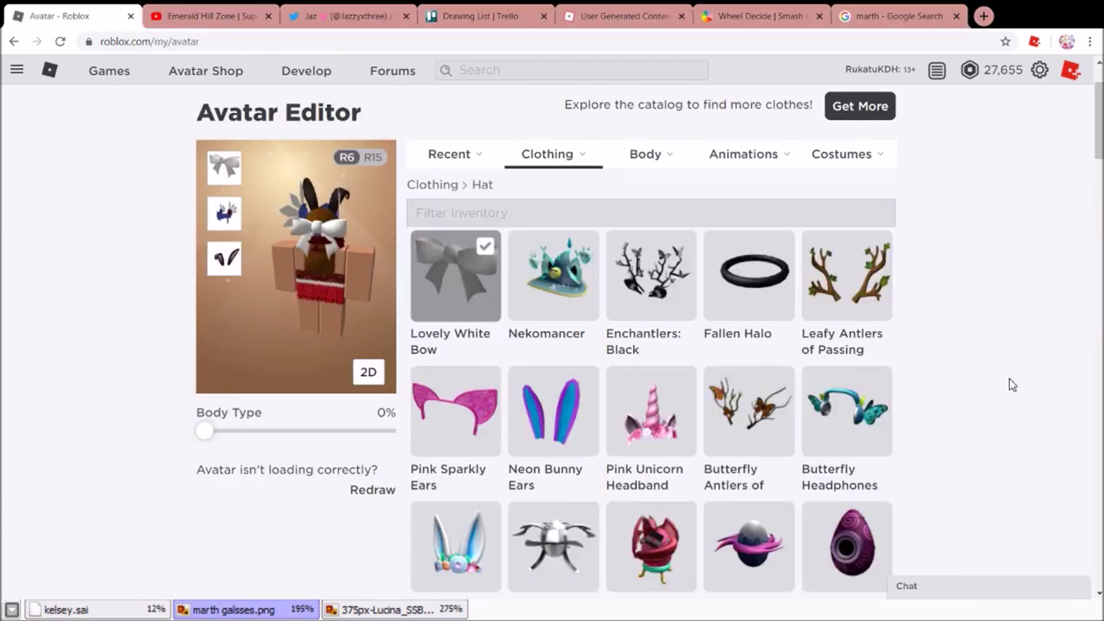
pyautogui.moveTo(381, 291)
pyautogui.mouseDown()
pyautogui.moveTo(336, 287)
pyautogui.moveTo(351, 273)
pyautogui.moveTo(339, 281)
pyautogui.moveTo(243, 268)
pyautogui.moveTo(227, 313)
pyautogui.moveTo(369, 254)
pyautogui.moveTo(293, 254)
pyautogui.moveTo(307, 267)
pyautogui.moveTo(372, 263)
pyautogui.moveTo(260, 253)
pyautogui.moveTo(320, 259)
pyautogui.moveTo(383, 288)
pyautogui.mouseUp()
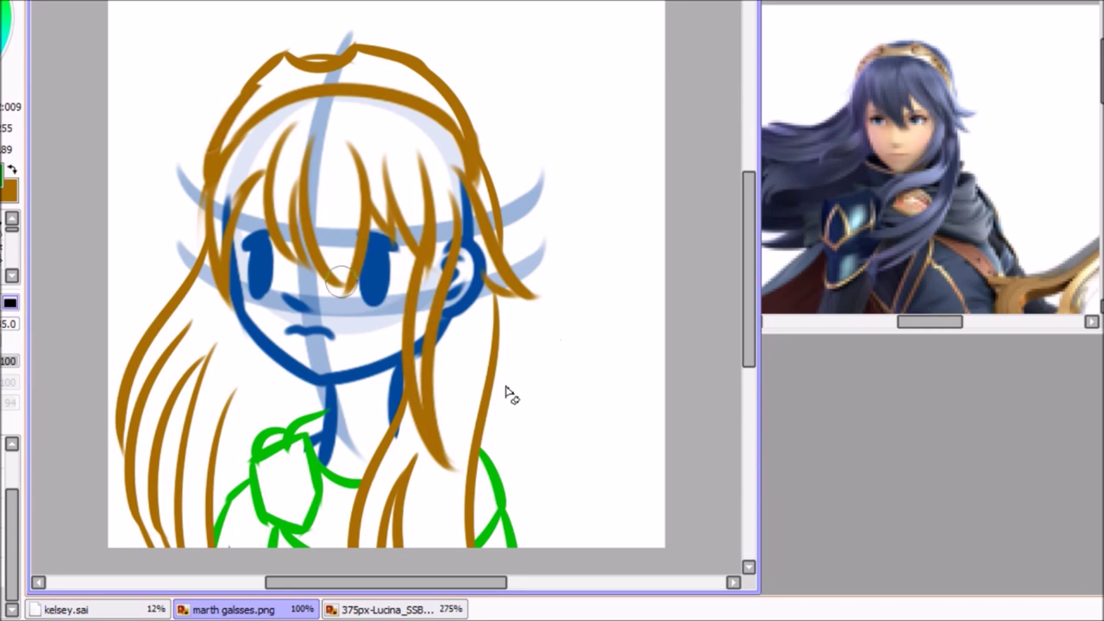
# Sketch the upper loop of a large green bow behind the head, on the side of the visible ear
pyautogui.click(12, 483)
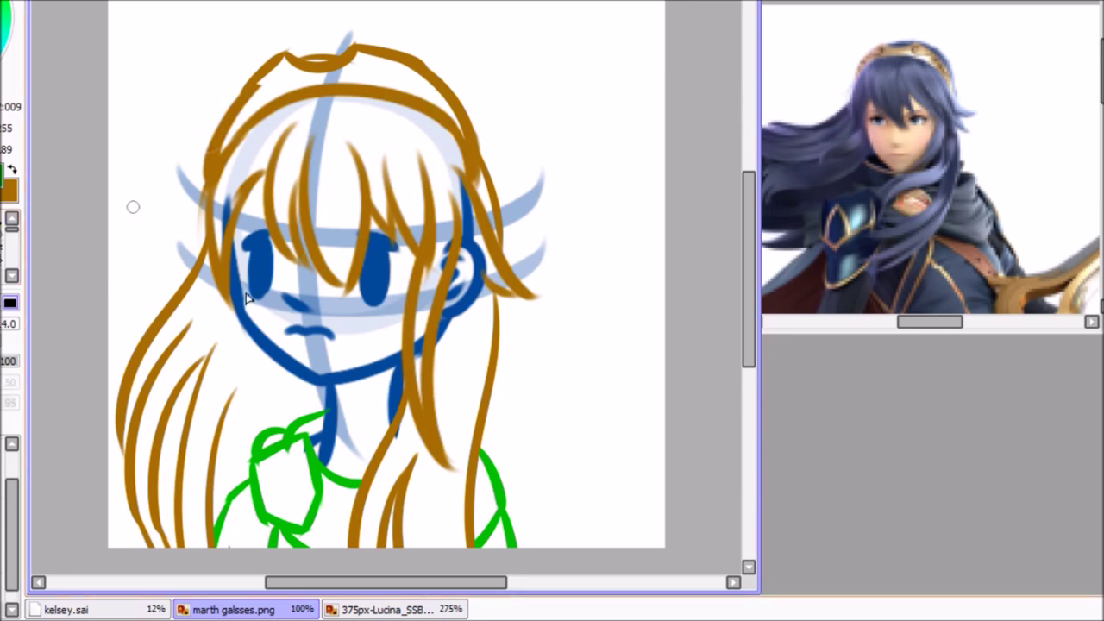
pyautogui.moveTo(449, 65)
pyautogui.mouseDown()
pyautogui.moveTo(418, 78)
pyautogui.moveTo(557, 36)
pyautogui.mouseUp()
pyautogui.hotkey('ctrl', 'z')
pyautogui.hotkey('ctrl', 'z')
pyautogui.moveTo(430, 73)
pyautogui.mouseDown()
pyautogui.moveTo(562, 49)
pyautogui.moveTo(547, 29)
pyautogui.moveTo(560, 88)
pyautogui.moveTo(516, 208)
pyautogui.moveTo(492, 207)
pyautogui.moveTo(494, 235)
pyautogui.moveTo(516, 248)
pyautogui.moveTo(541, 226)
pyautogui.moveTo(553, 372)
pyautogui.mouseUp()
pyautogui.hotkey('ctrl', 'z')
# Draw the green ribbon tail hanging below that bow loop, running down beside the long hair to the shoulder
pyautogui.moveTo(510, 294); pyautogui.dragTo(556, 467)
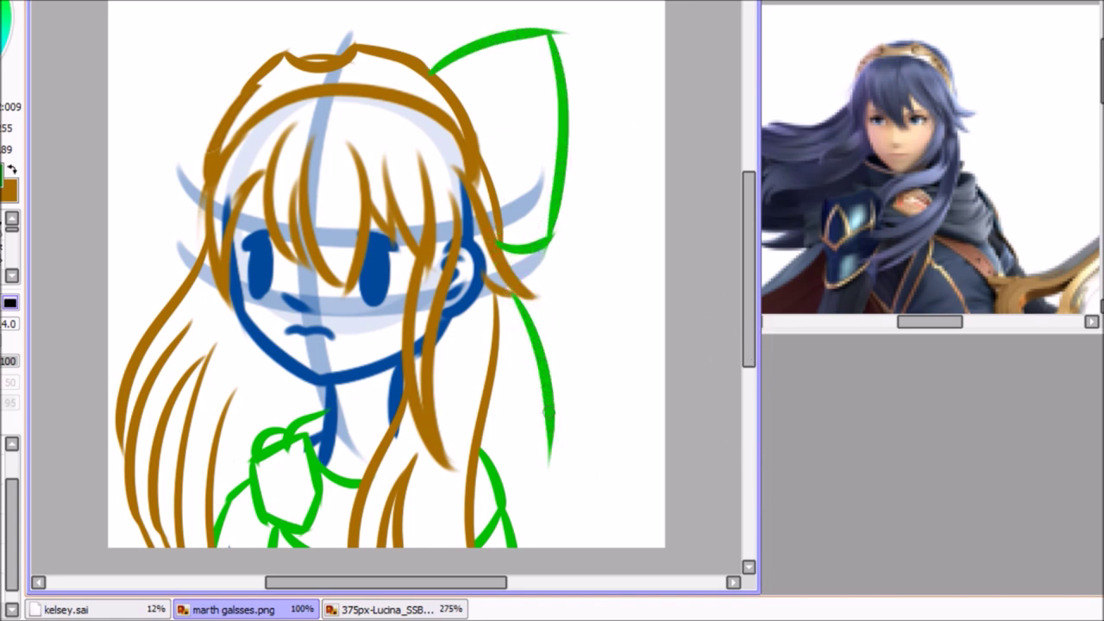
pyautogui.hotkey('ctrl', 'z')
pyautogui.moveTo(514, 293); pyautogui.dragTo(567, 490)
pyautogui.moveTo(488, 383)
pyautogui.mouseDown()
pyautogui.moveTo(507, 481)
pyautogui.moveTo(522, 488)
pyautogui.mouseUp()
pyautogui.hotkey('ctrl', 'z')
pyautogui.hotkey('ctrl', 'z')
pyautogui.moveTo(488, 384); pyautogui.dragTo(490, 466)
pyautogui.moveTo(553, 425)
pyautogui.mouseDown()
pyautogui.moveTo(539, 480)
pyautogui.moveTo(509, 520)
pyautogui.mouseUp()
pyautogui.click(8, 362)
pyautogui.hotkey('ctrl', 'z')
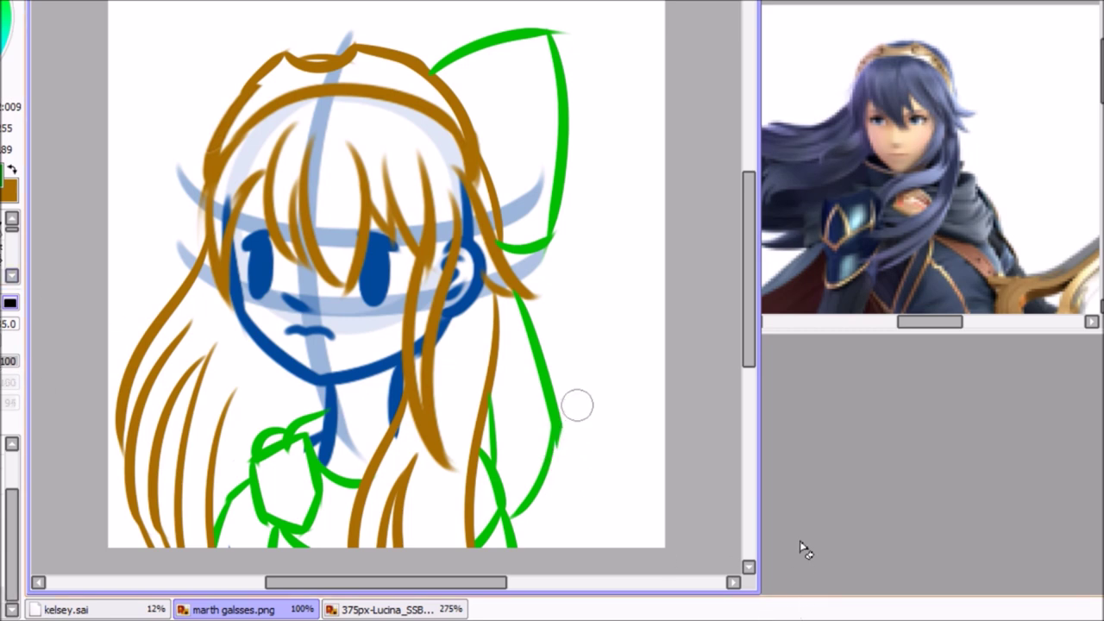
# Tidy the ribbon tail's corner and skew the drawn half of the bow so its outer side tilts upward
pyautogui.press('[')
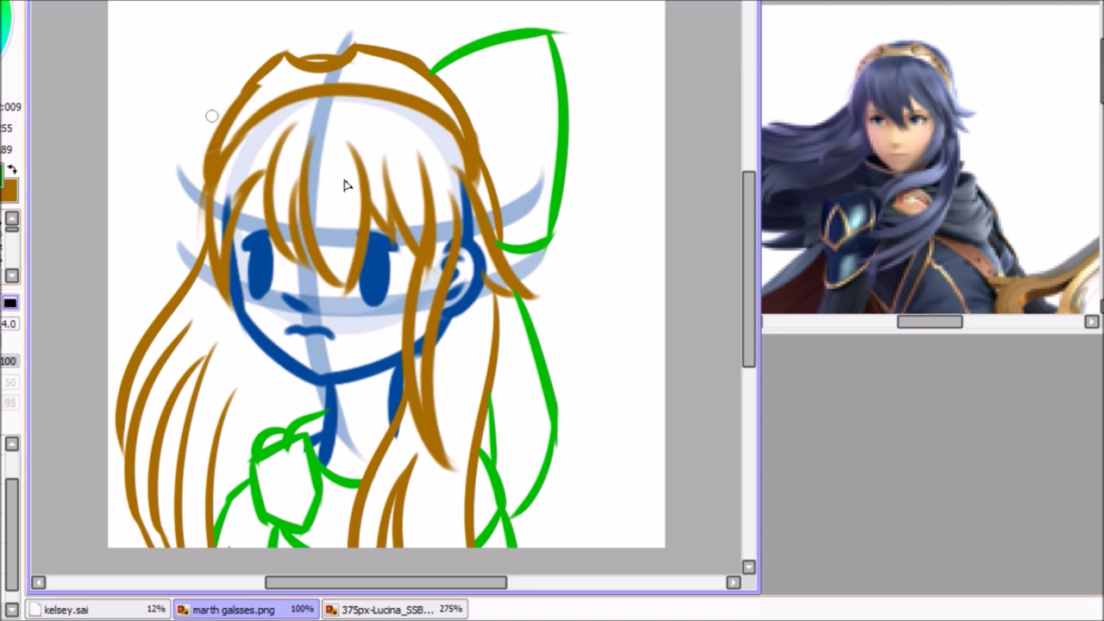
pyautogui.press('space')
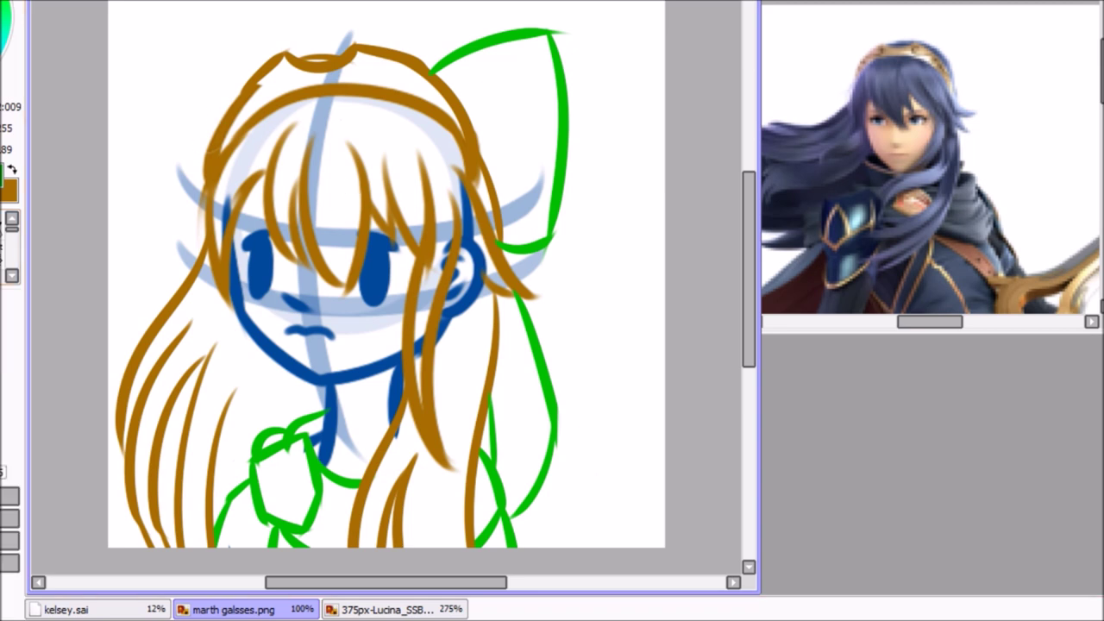
pyautogui.hotkey('ctrl', 't')
pyautogui.moveTo(799, 375); pyautogui.dragTo(702, 288)
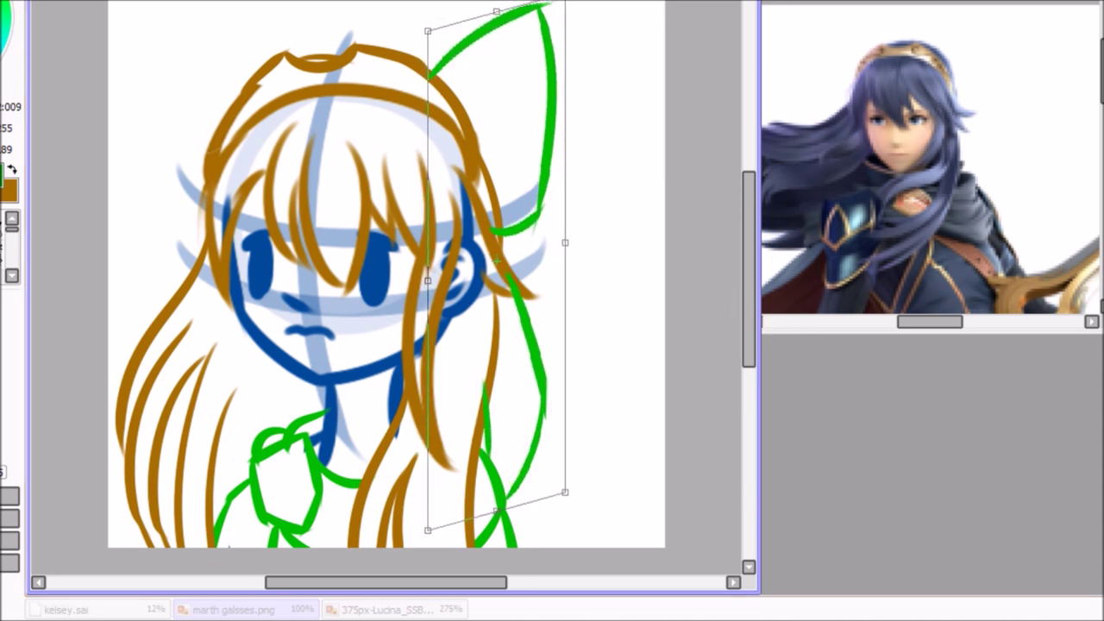
pyautogui.press('Return')
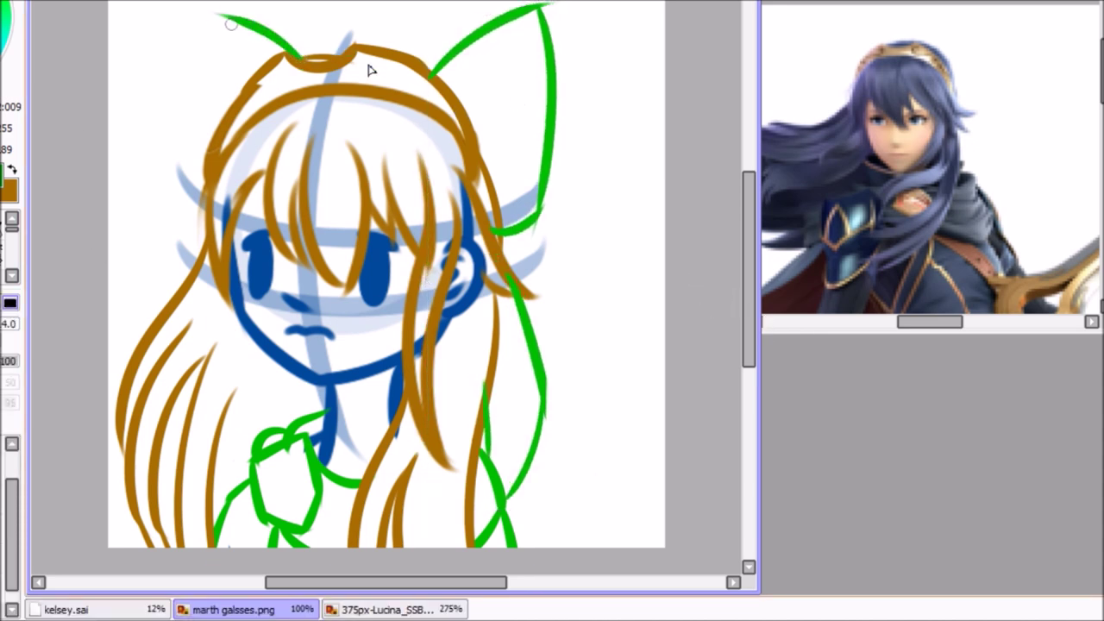
# Draw the bow's opposite green loop on the other side of the head, with a short piece of tail beneath it
pyautogui.moveTo(293, 52)
pyautogui.mouseDown()
pyautogui.moveTo(217, 15)
pyautogui.moveTo(177, 226)
pyautogui.mouseUp()
pyautogui.hotkey('ctrl', 'z')
pyautogui.moveTo(217, 16)
pyautogui.mouseDown()
pyautogui.moveTo(185, 71)
pyautogui.moveTo(176, 226)
pyautogui.mouseUp()
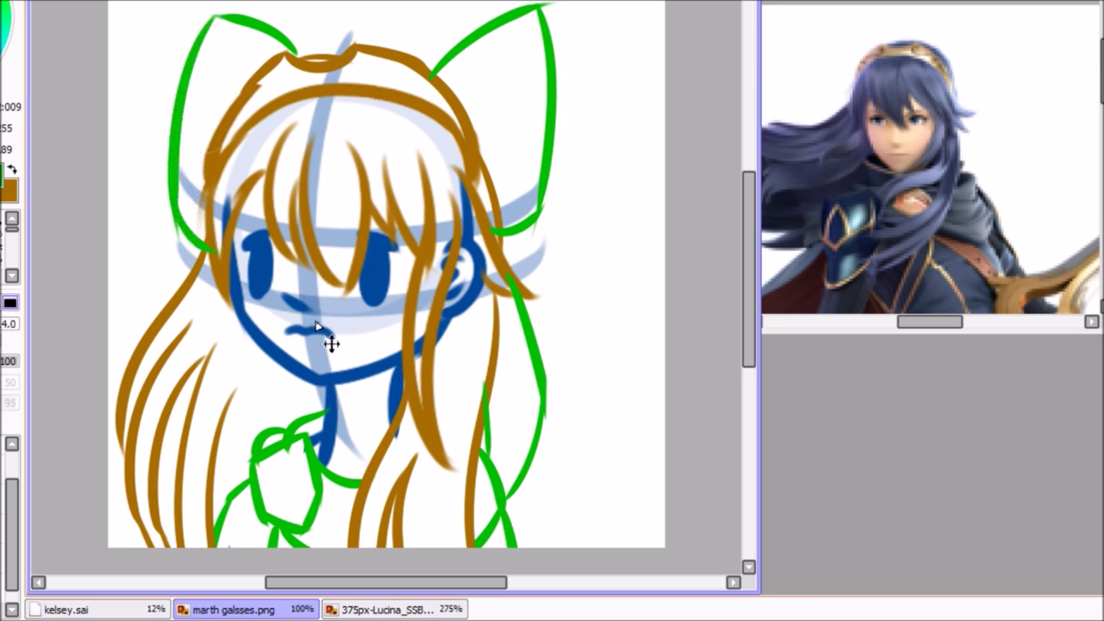
pyautogui.moveTo(207, 226); pyautogui.dragTo(173, 302)
pyautogui.hotkey('ctrl', 'z')
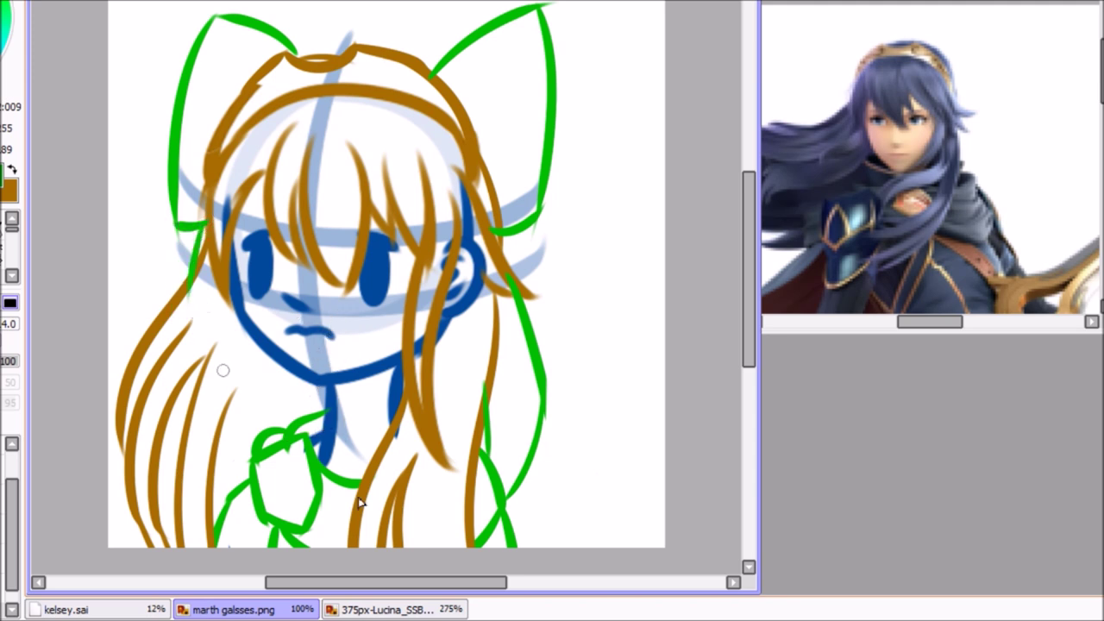
pyautogui.moveTo(206, 226); pyautogui.dragTo(186, 281)
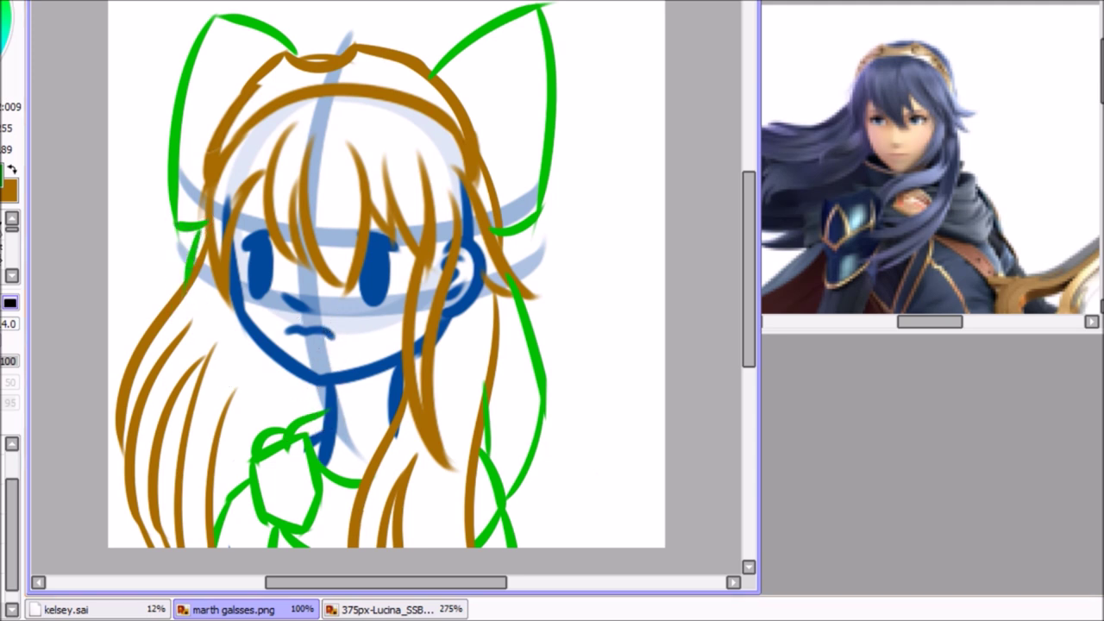
# Remove the light-blue construction guides from the head, keeping the dark blue facial lines
pyautogui.moveTo(259, 130); pyautogui.dragTo(432, 225)
pyautogui.moveTo(242, 302); pyautogui.dragTo(535, 259)
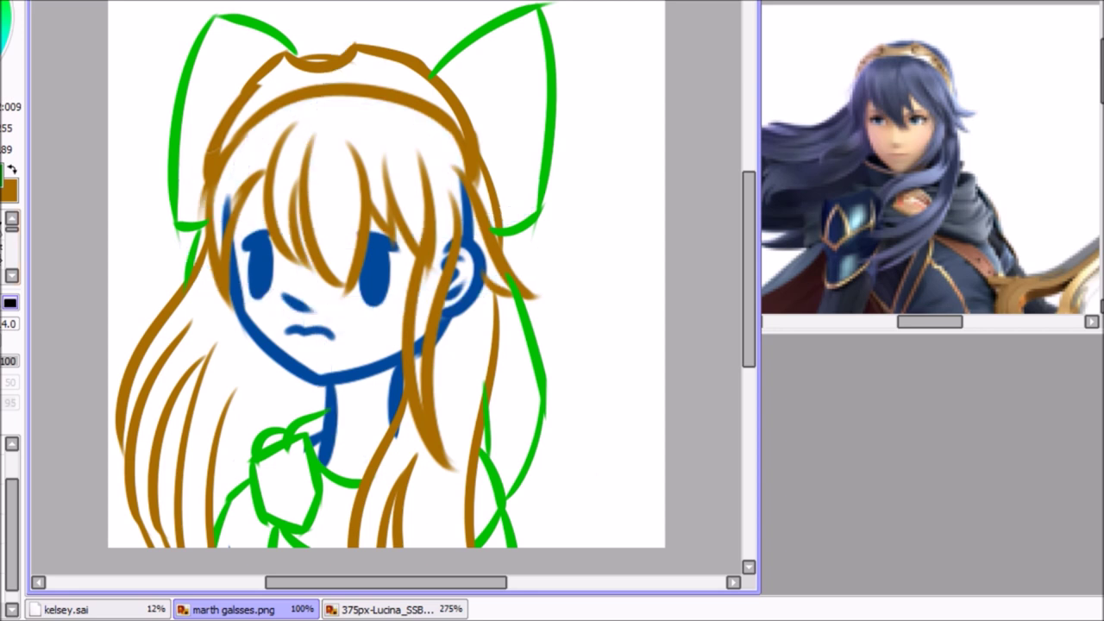
# Select the top edge of the left bow loop and transform its outer end upward
pyautogui.moveTo(297, 47); pyautogui.dragTo(243, 21)
pyautogui.hotkey('ctrl', 't')
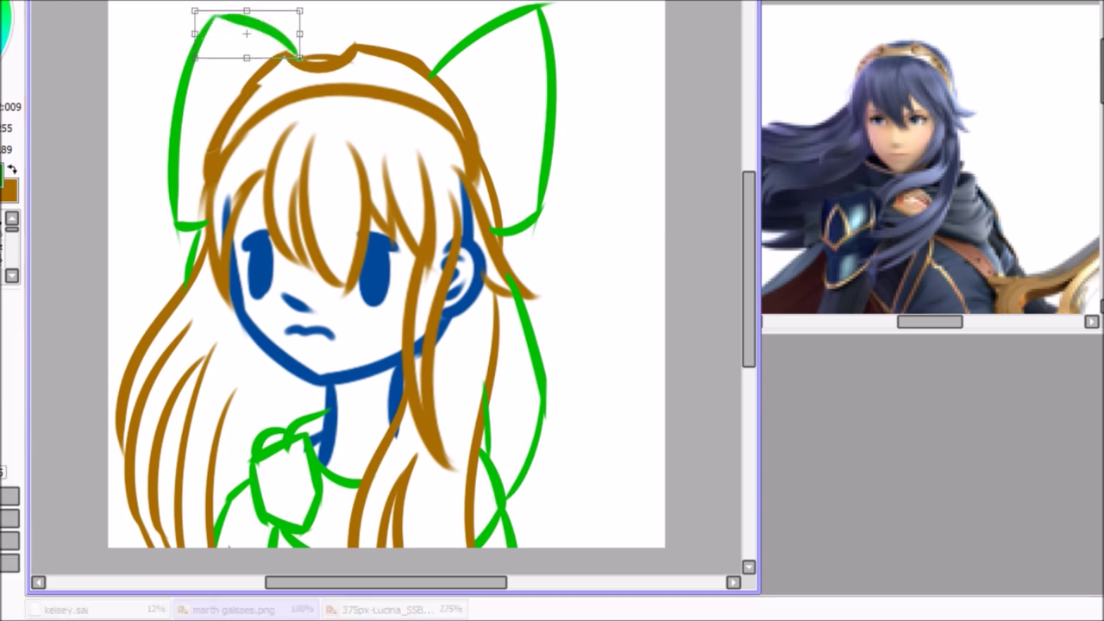
pyautogui.moveTo(328, 74); pyautogui.dragTo(329, 35)
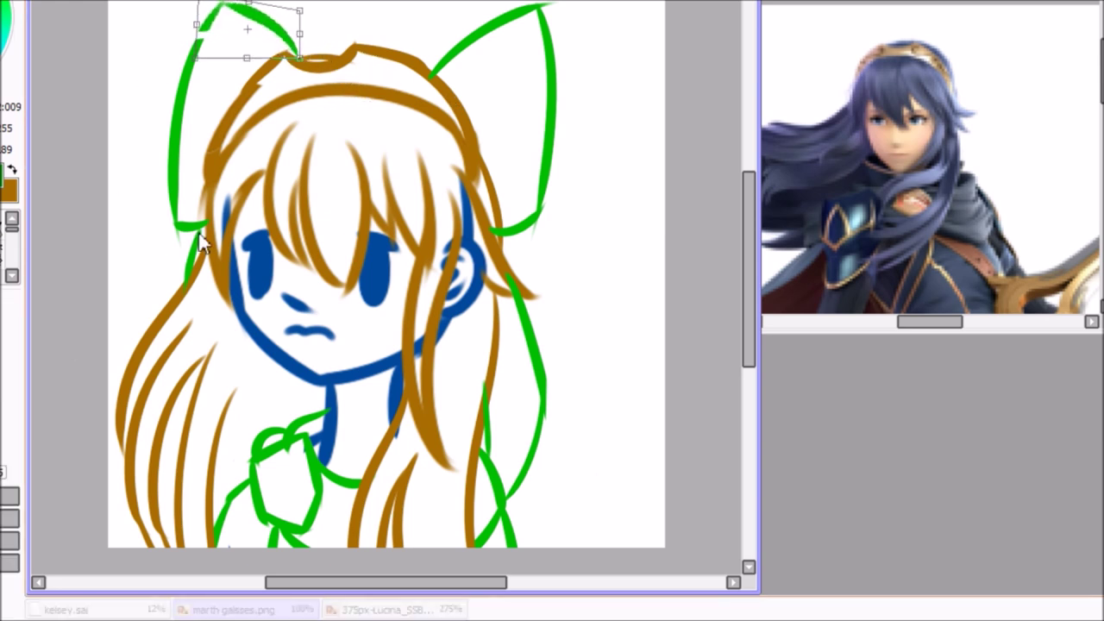
pyautogui.press('Return')
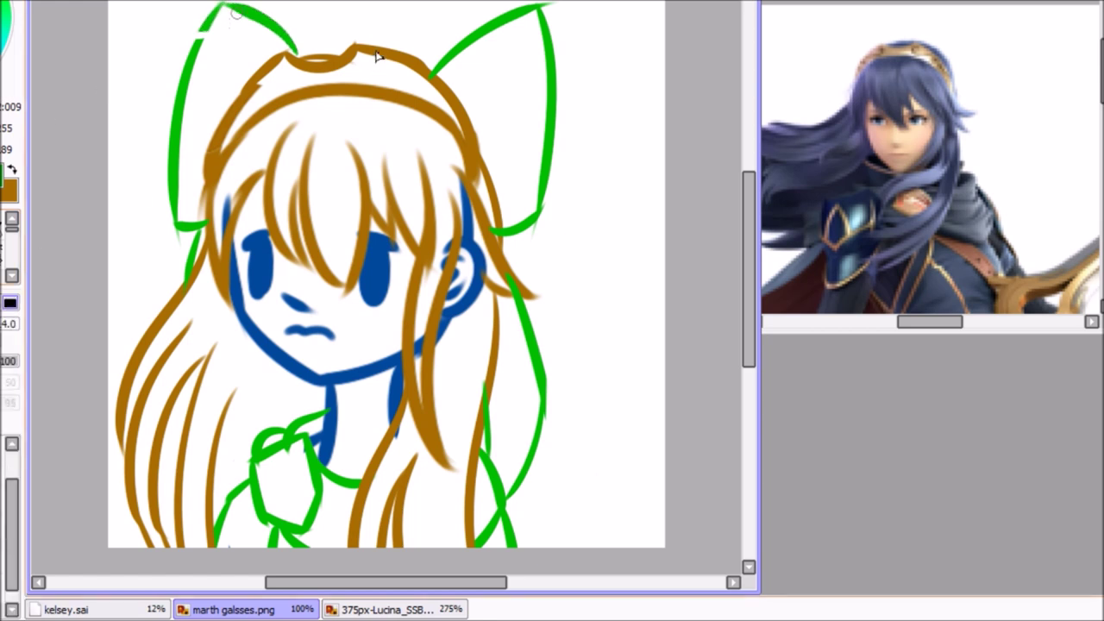
# Erase the left bow loop's outer side and tail, and redraw the side narrower with a closed lower edge
pyautogui.moveTo(184, 44)
pyautogui.mouseDown()
pyautogui.moveTo(171, 206)
pyautogui.moveTo(190, 135)
pyautogui.moveTo(207, 300)
pyautogui.mouseUp()
pyautogui.press('[')
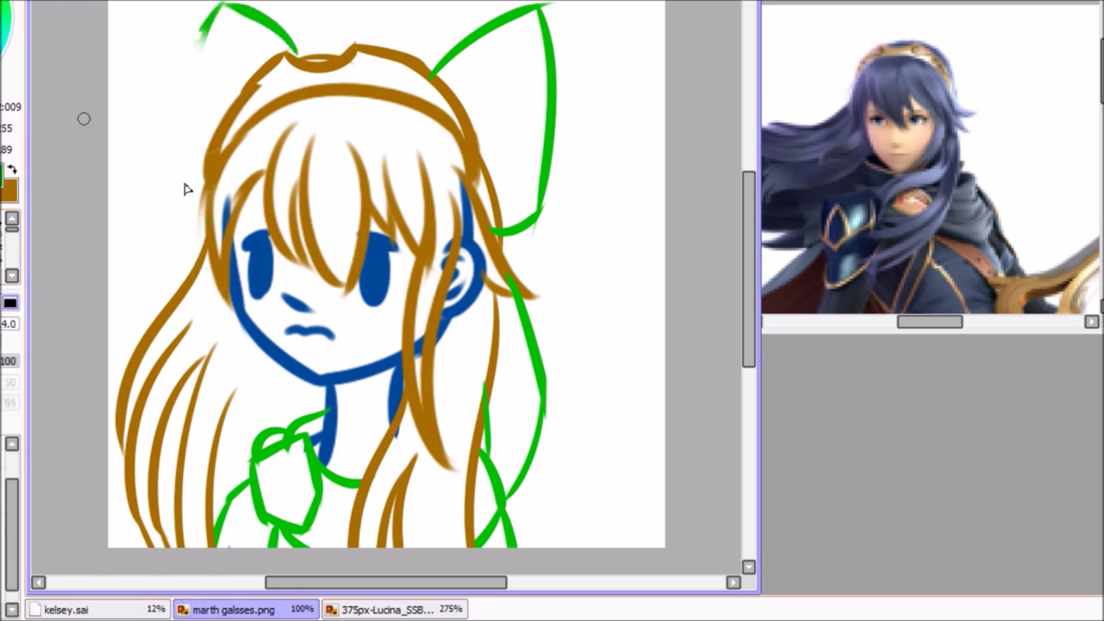
pyautogui.moveTo(207, 28); pyautogui.dragTo(183, 188)
pyautogui.hotkey('ctrl', 'z')
pyautogui.moveTo(215, 16); pyautogui.dragTo(190, 246)
pyautogui.hotkey('ctrl', 'z')
pyautogui.moveTo(211, 15)
pyautogui.mouseDown()
pyautogui.moveTo(178, 151)
pyautogui.moveTo(188, 243)
pyautogui.moveTo(193, 235)
pyautogui.mouseUp()
pyautogui.hotkey('ctrl', 'z')
pyautogui.hotkey('ctrl', 'z')
pyautogui.moveTo(214, 17)
pyautogui.mouseDown()
pyautogui.moveTo(201, 39)
pyautogui.moveTo(193, 196)
pyautogui.moveTo(207, 222)
pyautogui.mouseUp()
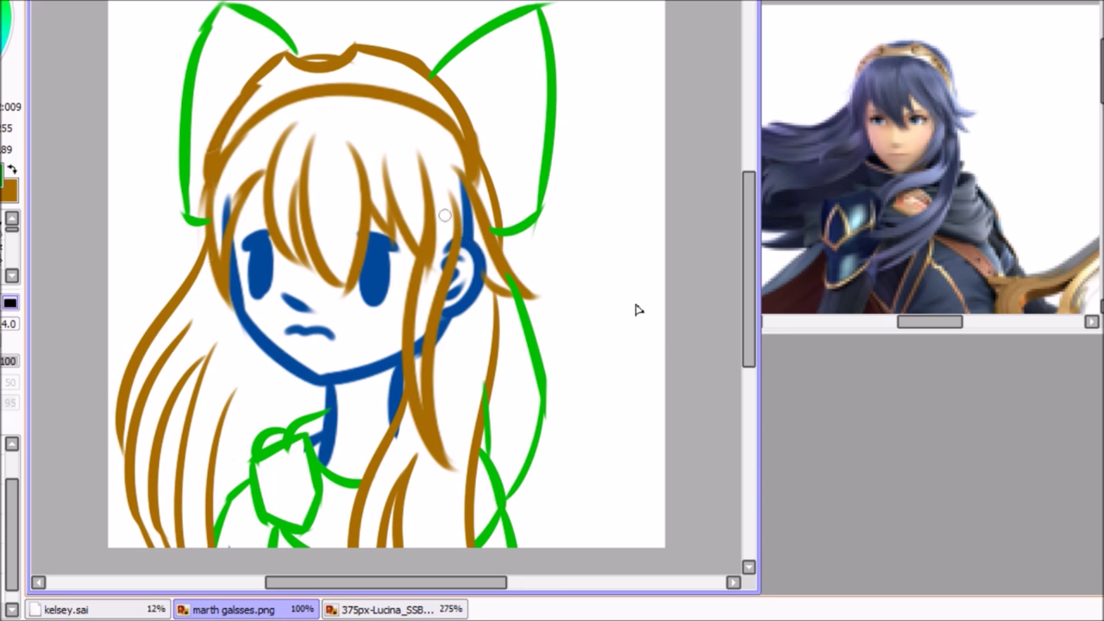
# Select the green shoulder line beside the chest ornament, reshape it with a free transform, and deselect it
pyautogui.press(']')
pyautogui.press(']')
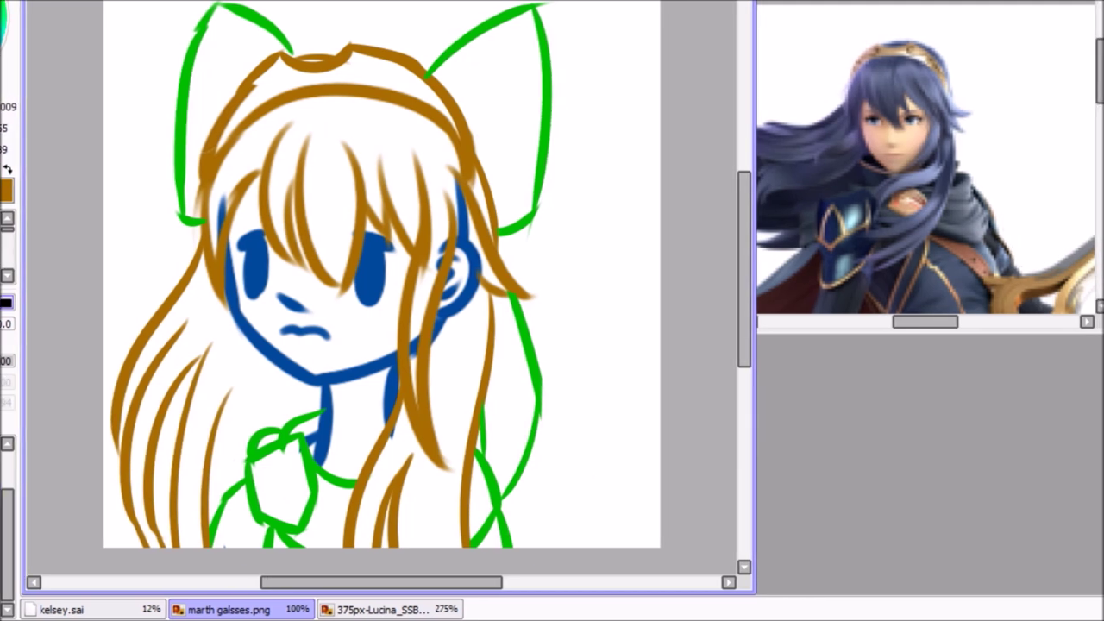
pyautogui.moveTo(252, 473)
pyautogui.mouseDown()
pyautogui.moveTo(228, 484)
pyautogui.moveTo(211, 543)
pyautogui.mouseUp()
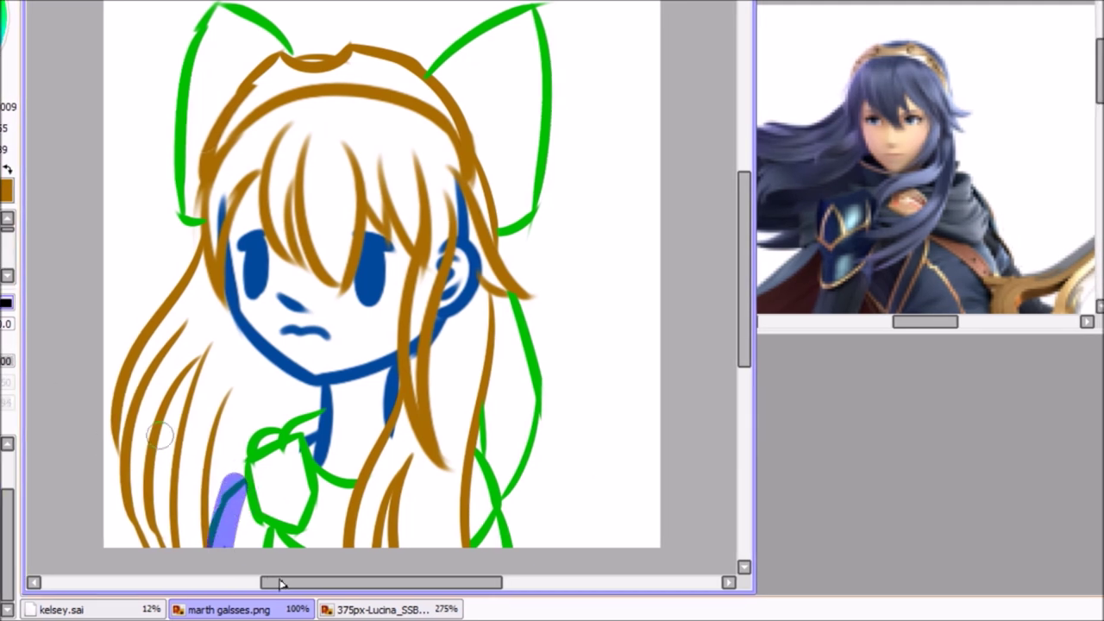
pyautogui.hotkey('ctrl', 'z')
pyautogui.moveTo(231, 479); pyautogui.dragTo(191, 547)
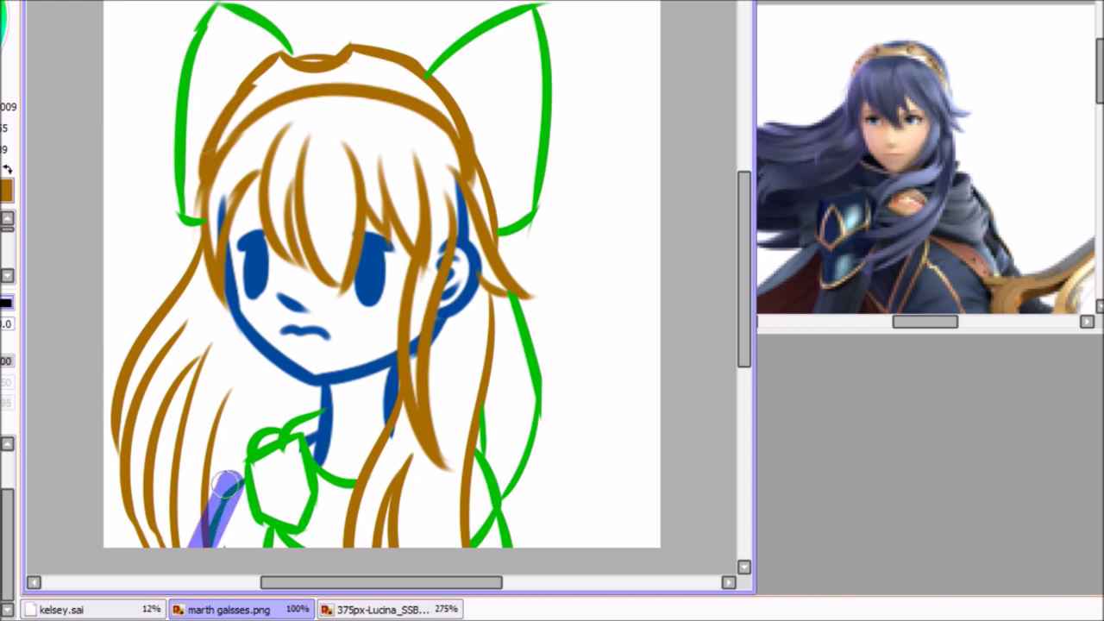
pyautogui.press('b')
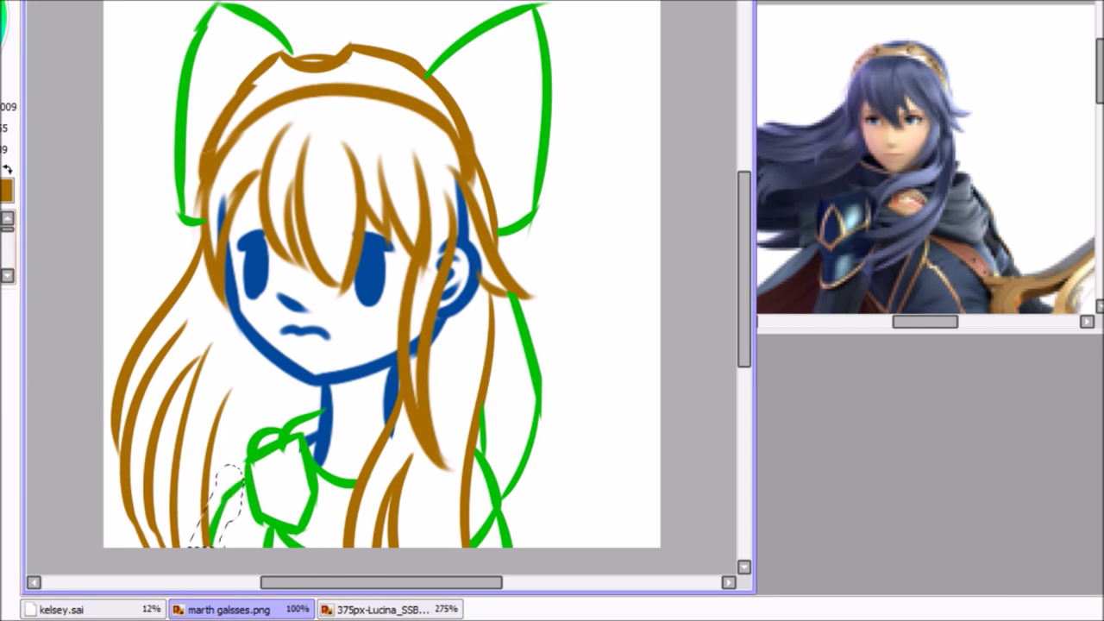
pyautogui.hotkey('ctrl', 't')
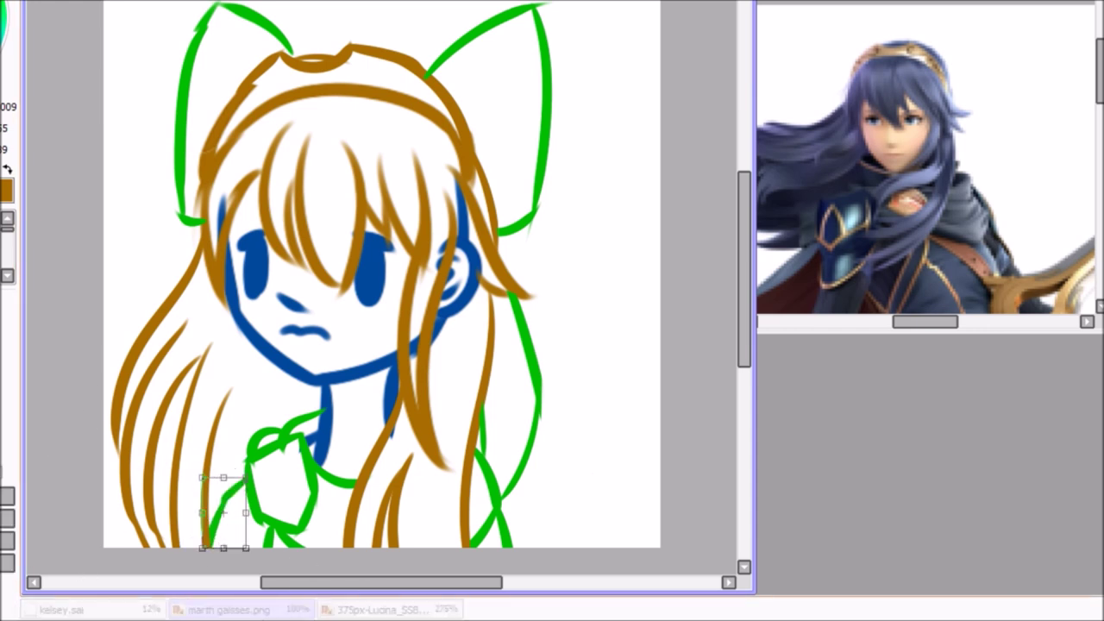
pyautogui.press('Return')
pyautogui.hotkey('ctrl', 'd')
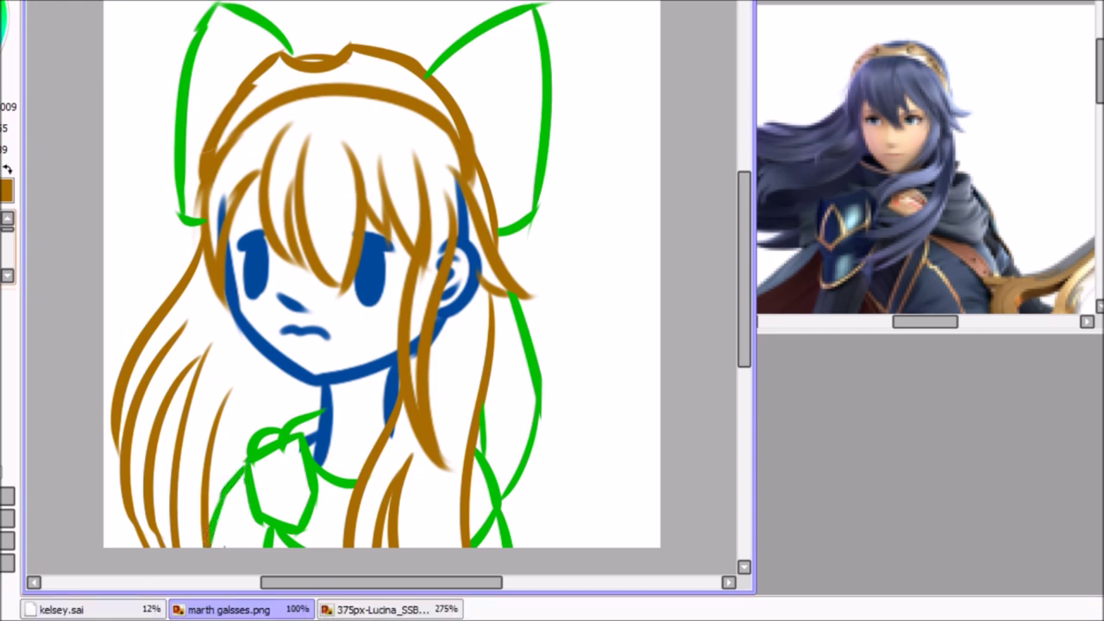
# Draw cloth fold lines across the chest beside the ornament and on the opposite shoulder
pyautogui.press('n')
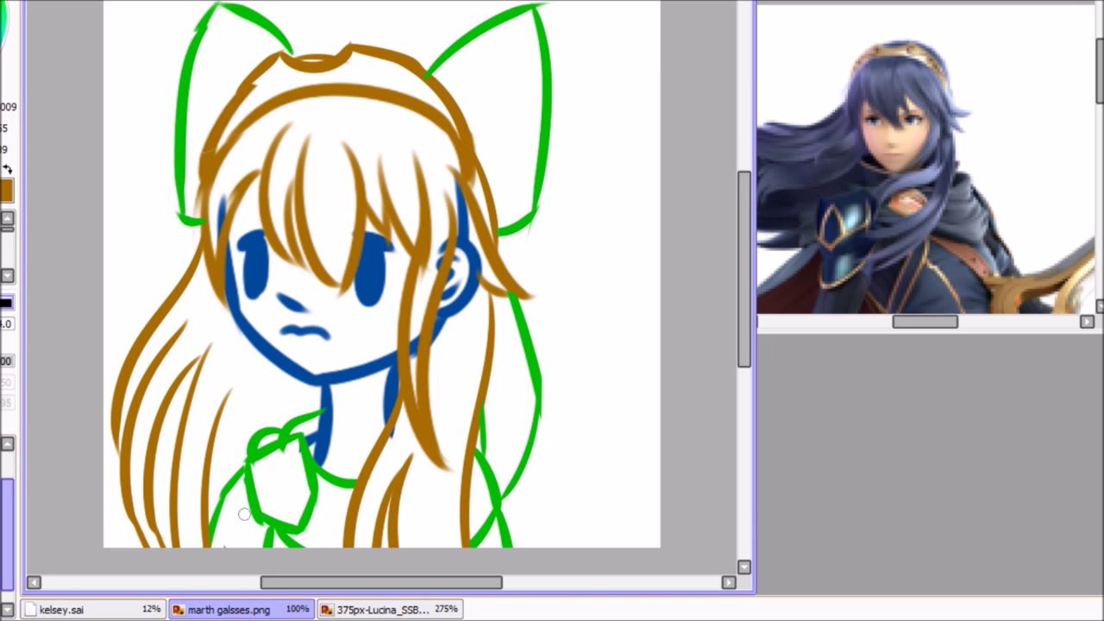
pyautogui.moveTo(309, 492)
pyautogui.mouseDown()
pyautogui.moveTo(340, 505)
pyautogui.moveTo(306, 529)
pyautogui.moveTo(345, 515)
pyautogui.mouseUp()
pyautogui.moveTo(485, 475)
pyautogui.mouseDown()
pyautogui.moveTo(472, 511)
pyautogui.moveTo(483, 407)
pyautogui.mouseUp()
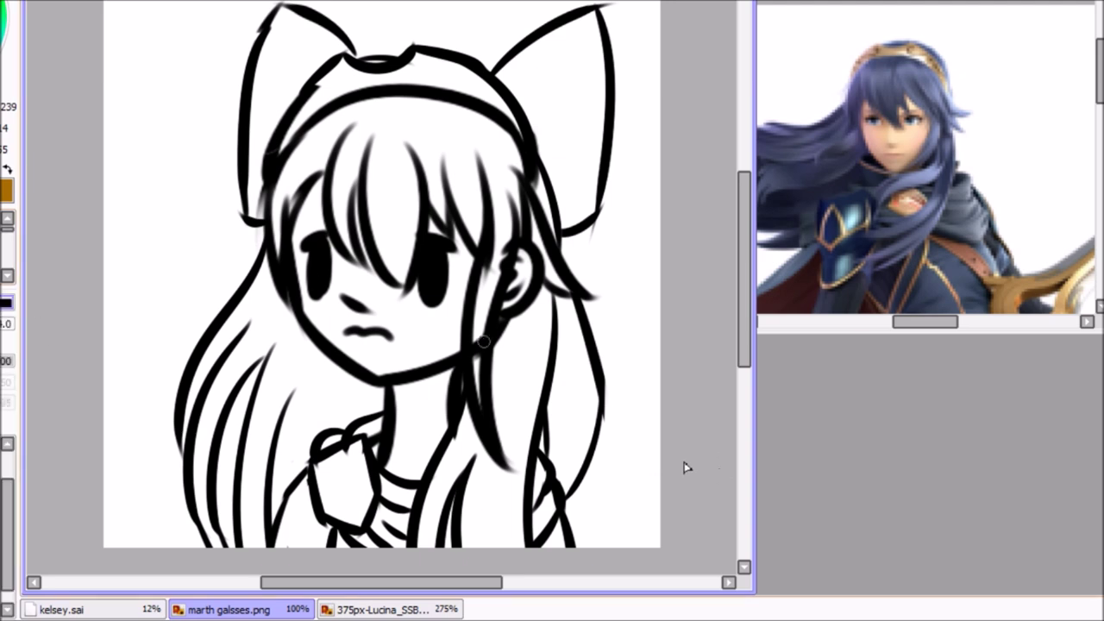
# Add short strokes beneath both eyes on the black line art
pyautogui.moveTo(400, 317)
pyautogui.mouseDown()
pyautogui.moveTo(430, 314)
pyautogui.moveTo(420, 326)
pyautogui.moveTo(444, 331)
pyautogui.moveTo(464, 314)
pyautogui.mouseUp()
pyautogui.moveTo(284, 307); pyautogui.dragTo(314, 294)
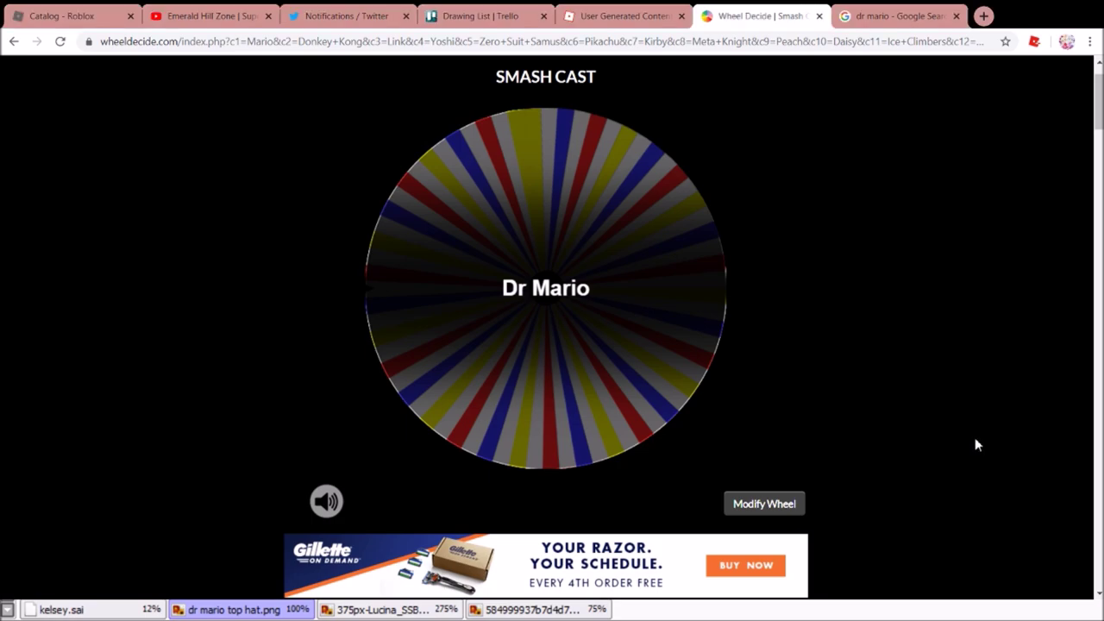
# Spin the Smash Cast wheel again for another character after Dr Mario
pyautogui.press('space')
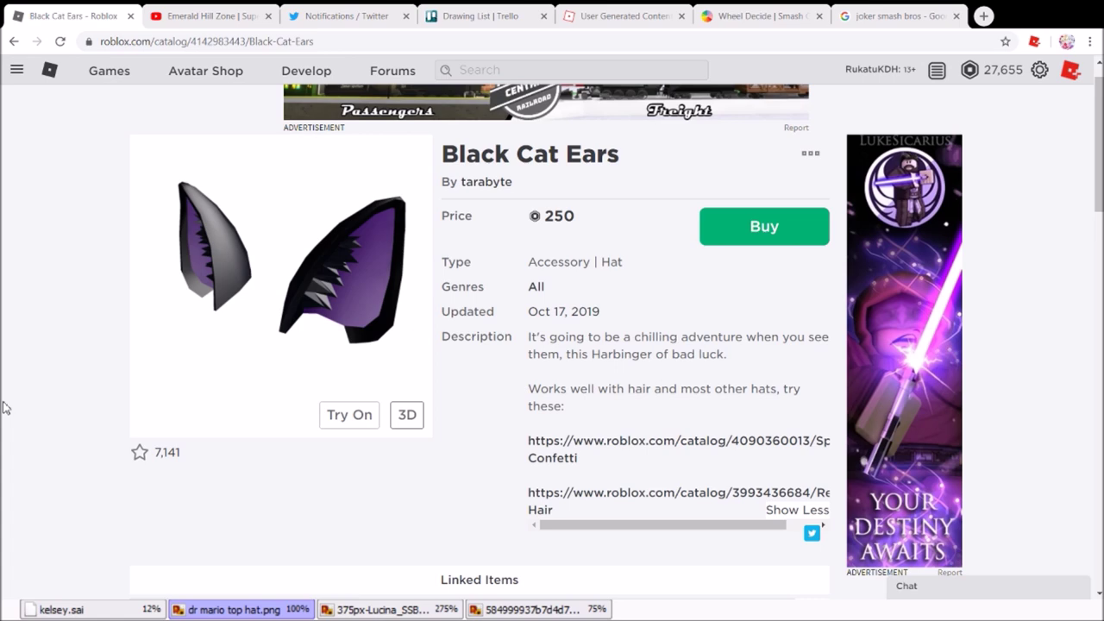
# Switch to the painting program, then enlarge the cat-eared Joker drawing with a free transform and reposition it on the canvas
pyautogui.hotkey('alt', 'Tab')
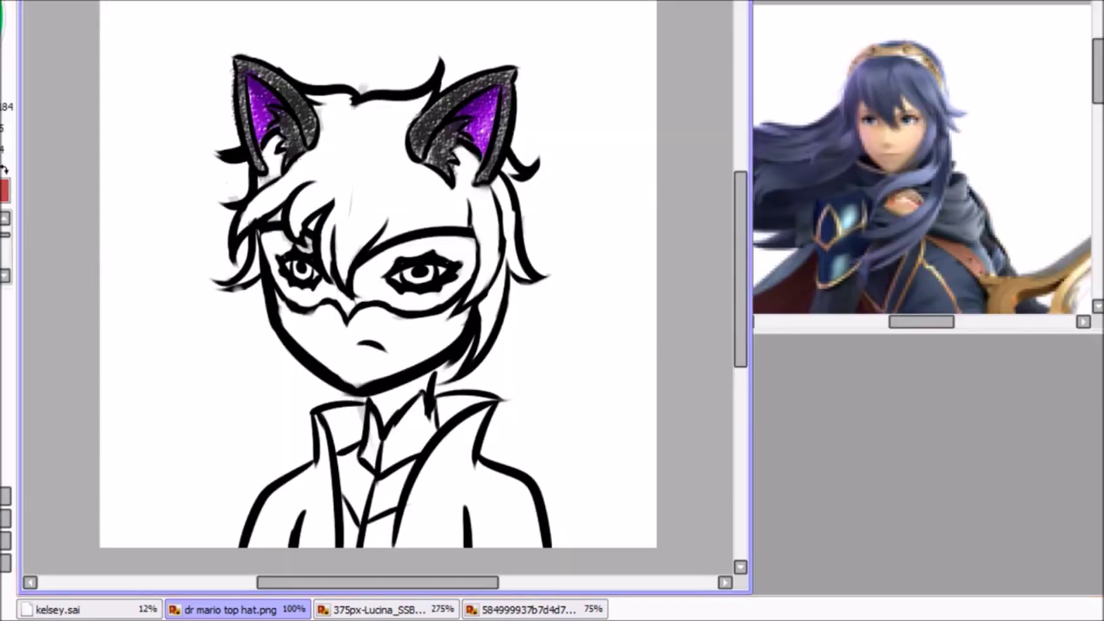
pyautogui.hotkey('ctrl', 't')
pyautogui.moveTo(320, 111); pyautogui.dragTo(289, 43)
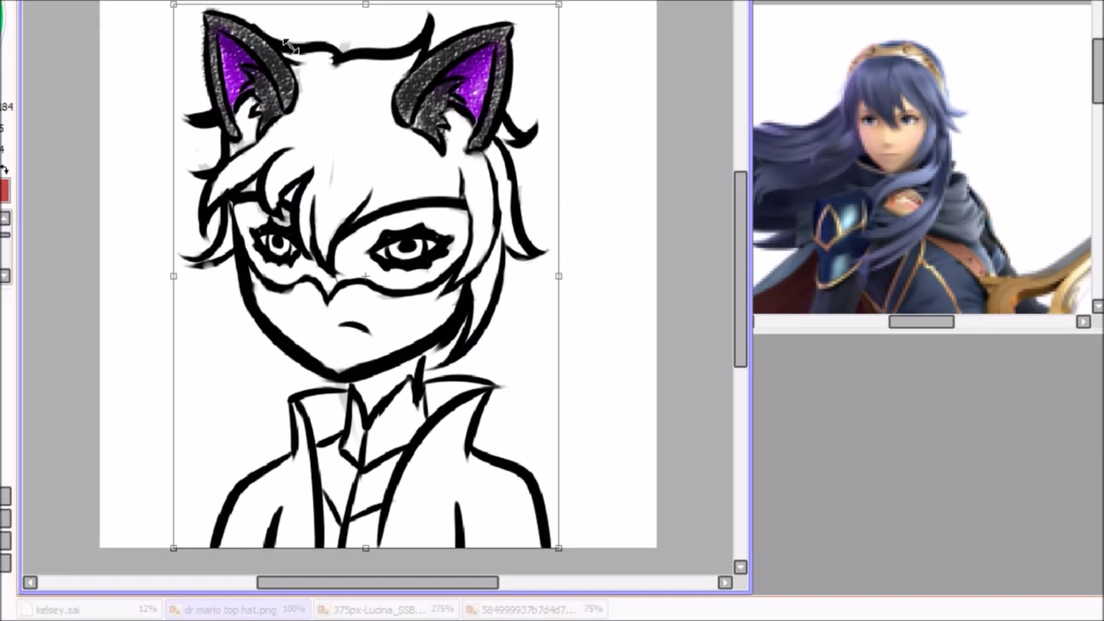
pyautogui.moveTo(547, 305); pyautogui.dragTo(555, 320)
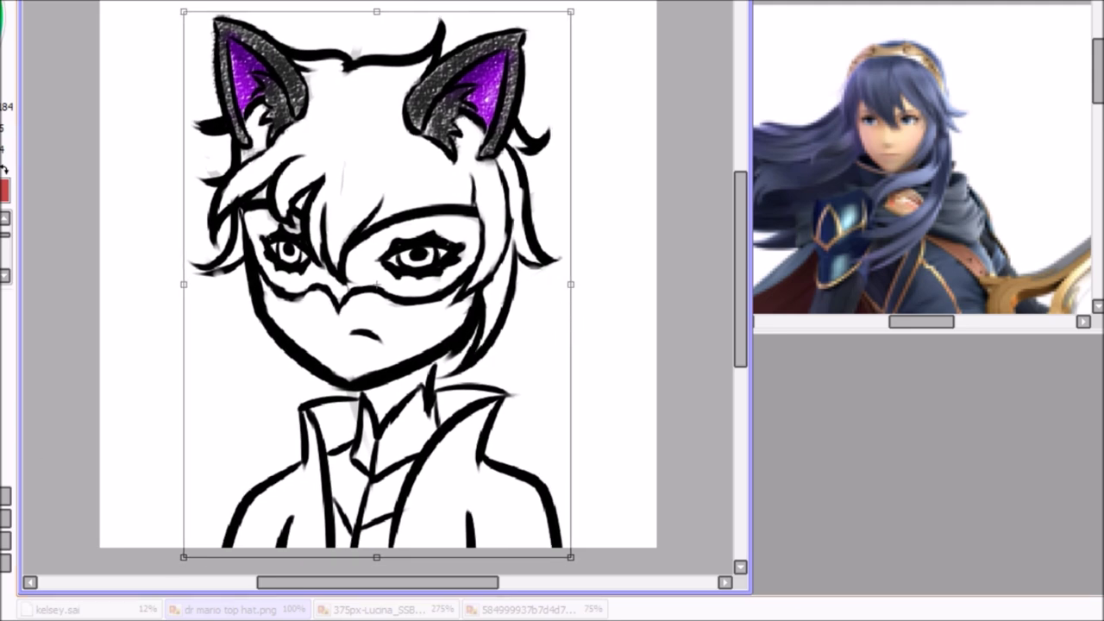
pyautogui.press('Return')
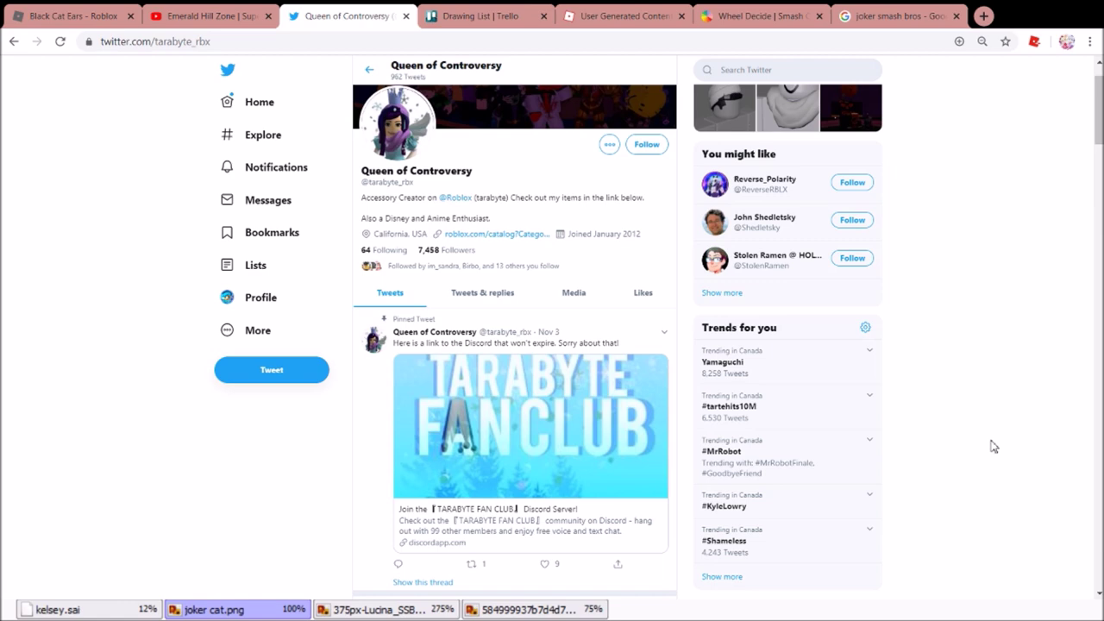
# Look over the accessory creator's Twitter profile, then switch to the Smash Cast wheel page
pyautogui.scroll(-2, 992, 446)
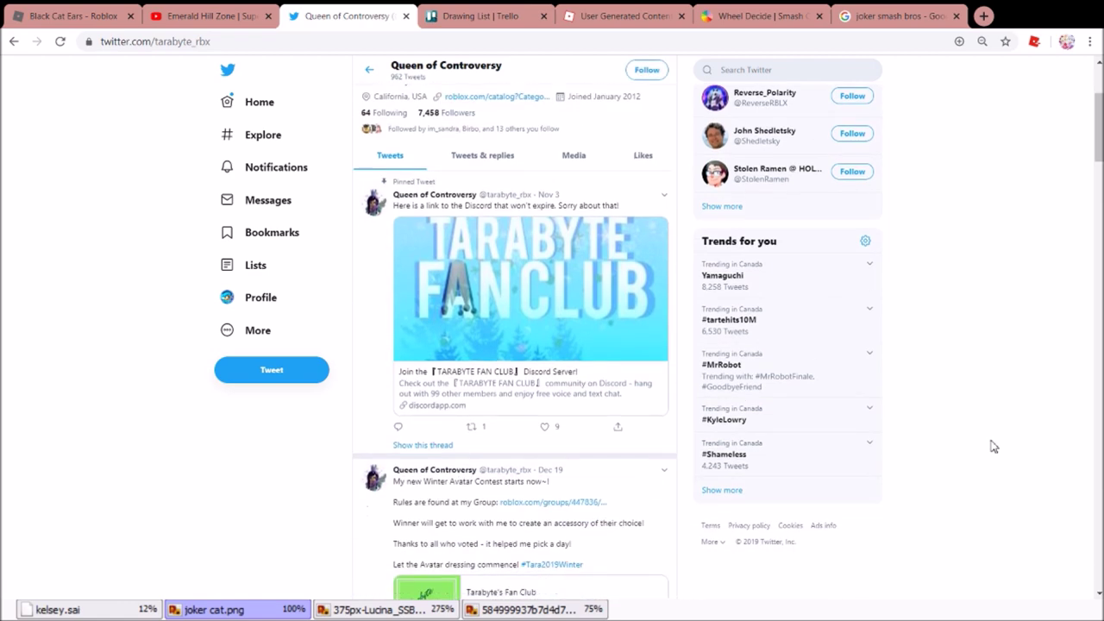
pyautogui.scroll(3, 992, 446)
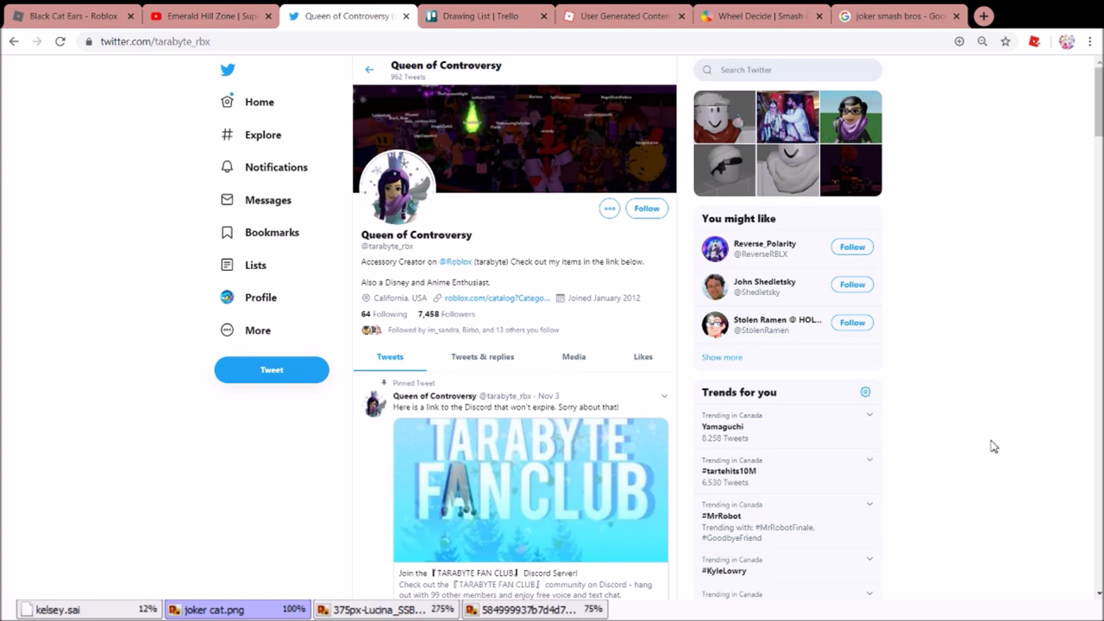
pyautogui.hotkey('ctrl', '6')
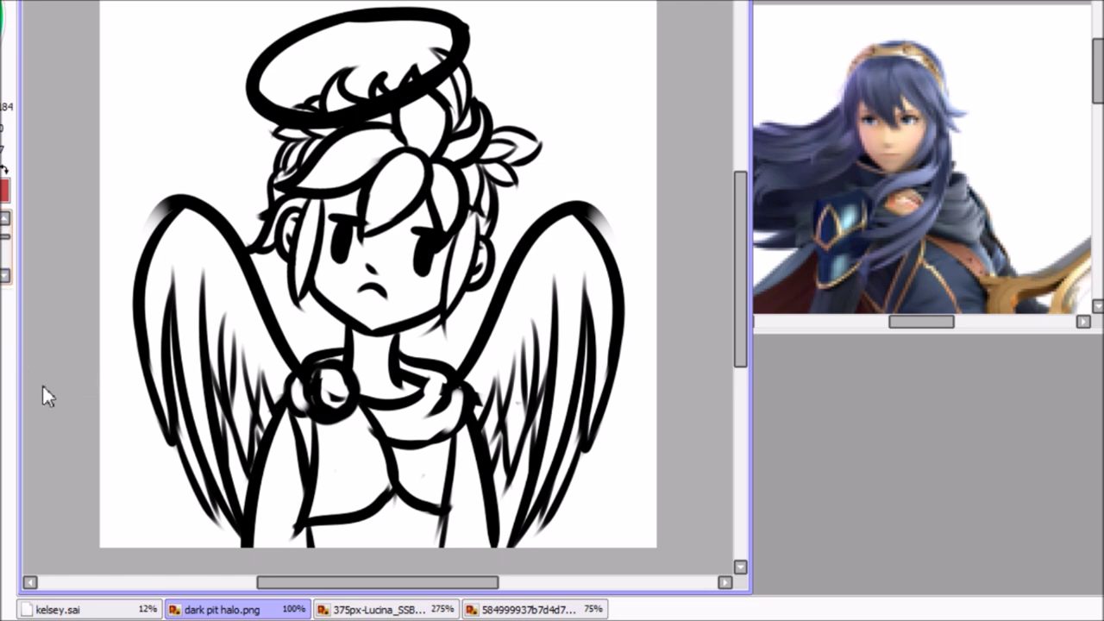
# Shade Dark Pit's bangs and the front tufts of hair with a textured dark grey brush
pyautogui.moveTo(383, 138)
pyautogui.mouseDown()
pyautogui.moveTo(304, 183)
pyautogui.moveTo(401, 136)
pyautogui.moveTo(373, 173)
pyautogui.mouseUp()
pyautogui.moveTo(407, 121)
pyautogui.mouseDown()
pyautogui.moveTo(422, 160)
pyautogui.moveTo(435, 94)
pyautogui.moveTo(481, 130)
pyautogui.moveTo(436, 169)
pyautogui.moveTo(445, 229)
pyautogui.moveTo(444, 177)
pyautogui.moveTo(406, 160)
pyautogui.moveTo(380, 220)
pyautogui.moveTo(422, 159)
pyautogui.moveTo(388, 207)
pyautogui.moveTo(414, 172)
pyautogui.moveTo(363, 207)
pyautogui.mouseUp()
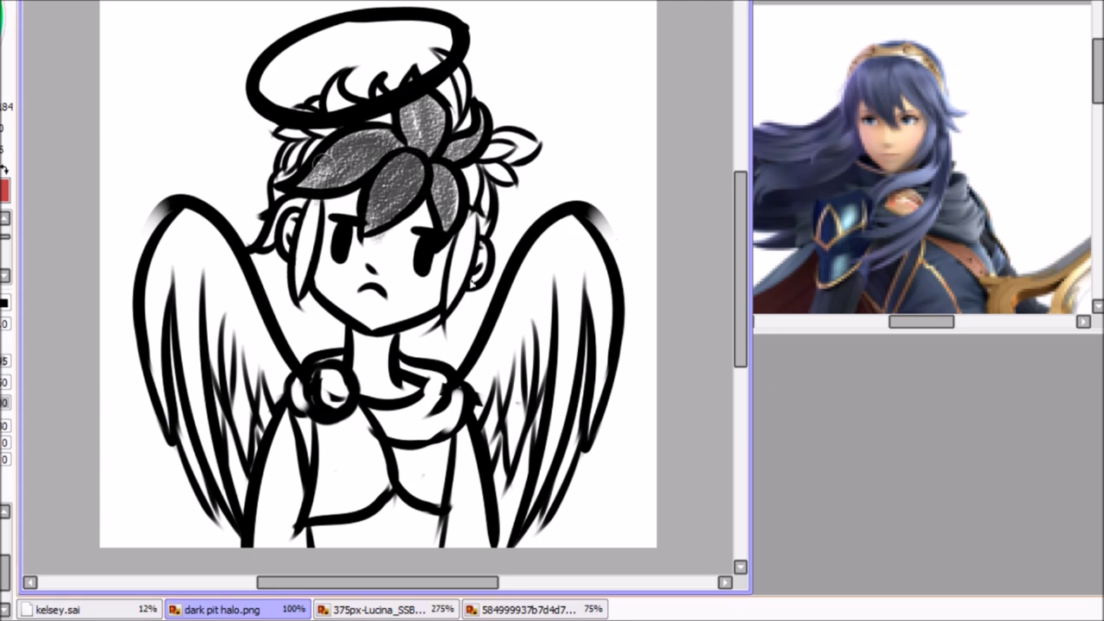
pyautogui.moveTo(359, 141)
pyautogui.mouseDown()
pyautogui.moveTo(414, 111)
pyautogui.moveTo(419, 130)
pyautogui.moveTo(453, 80)
pyautogui.moveTo(458, 107)
pyautogui.mouseUp()
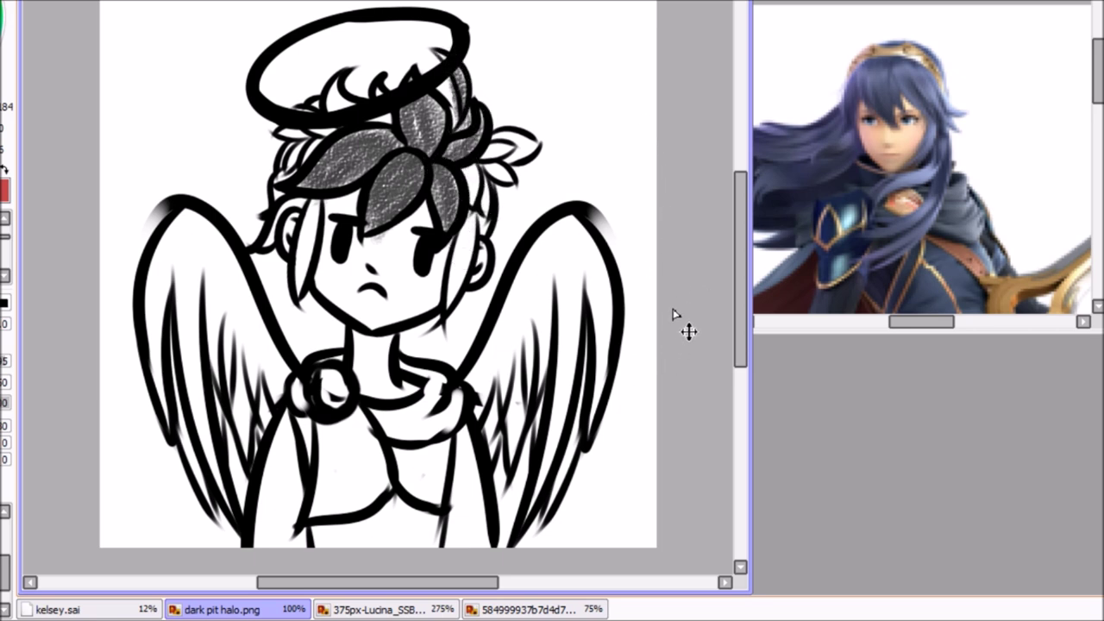
# Shade the side locks, the hair inside the halo and the upper leaf beside the head in textured dark grey
pyautogui.moveTo(470, 219); pyautogui.dragTo(453, 302)
pyautogui.moveTo(457, 246); pyautogui.dragTo(448, 303)
pyautogui.moveTo(332, 214); pyautogui.dragTo(315, 237)
pyautogui.moveTo(321, 188); pyautogui.dragTo(297, 297)
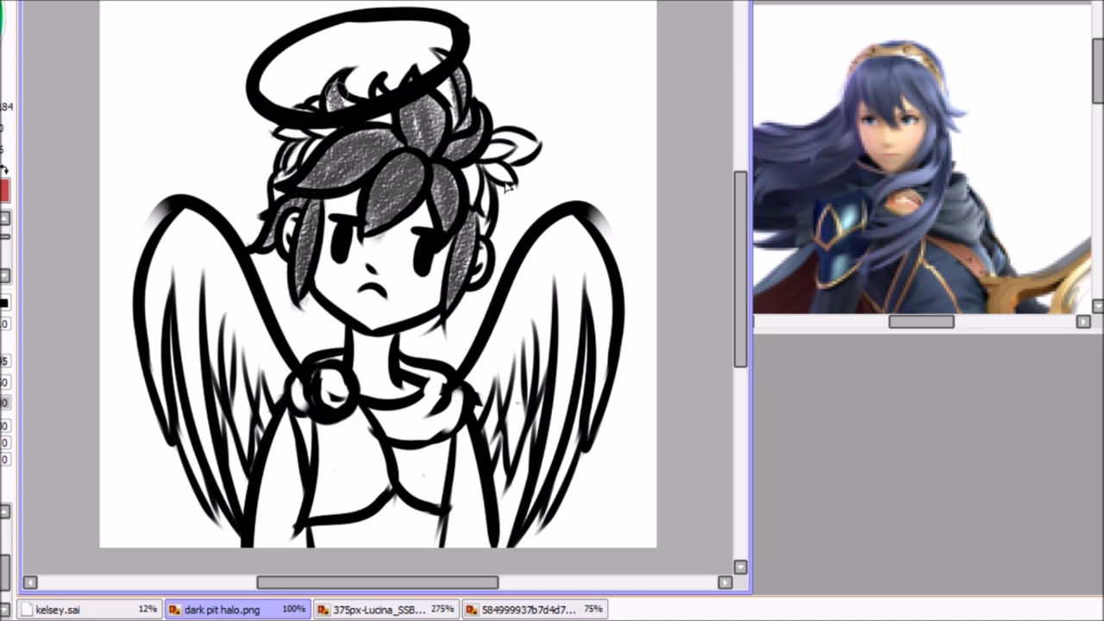
pyautogui.moveTo(371, 77); pyautogui.dragTo(401, 116)
pyautogui.moveTo(492, 138); pyautogui.dragTo(535, 162)
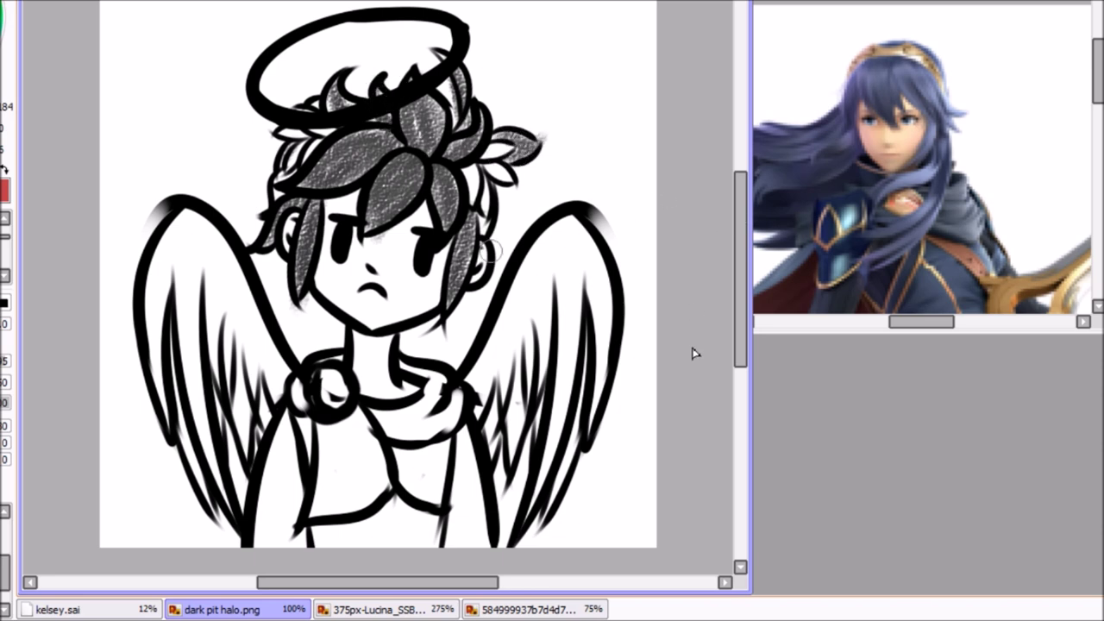
# Fill the wing on the drawing's left side with textured dark grey, using a smaller brush to finish the feathers
pyautogui.moveTo(173, 233)
pyautogui.mouseDown()
pyautogui.moveTo(185, 414)
pyautogui.moveTo(241, 345)
pyautogui.mouseUp()
pyautogui.moveTo(160, 207); pyautogui.dragTo(259, 345)
pyautogui.moveTo(207, 289)
pyautogui.mouseDown()
pyautogui.moveTo(276, 400)
pyautogui.moveTo(229, 449)
pyautogui.mouseUp()
pyautogui.moveTo(276, 405)
pyautogui.mouseDown()
pyautogui.moveTo(215, 294)
pyautogui.moveTo(181, 353)
pyautogui.mouseUp()
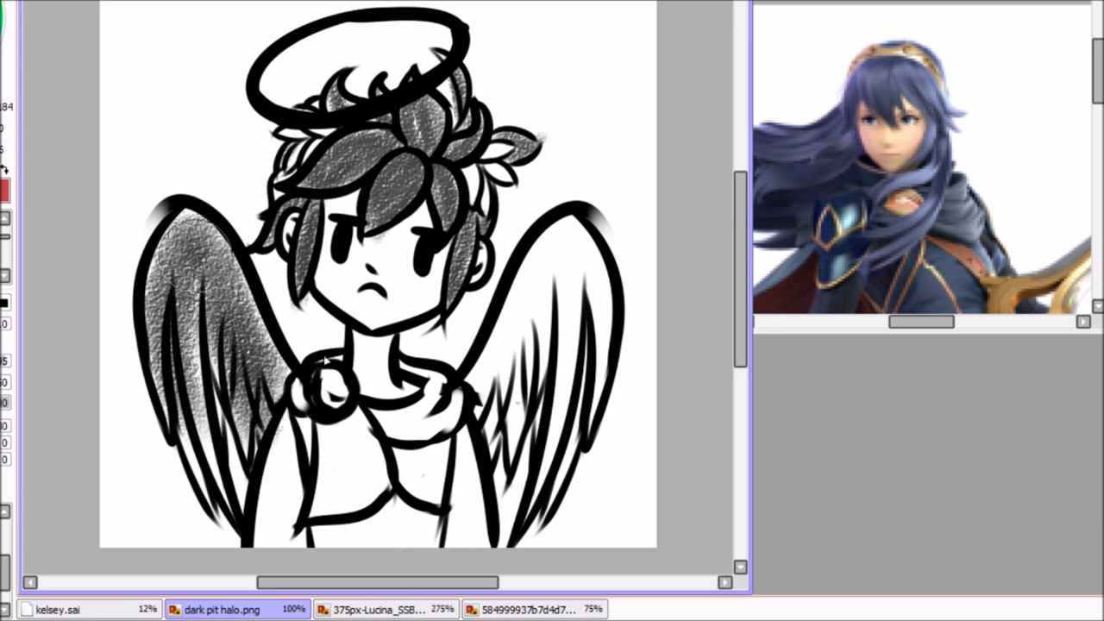
pyautogui.moveTo(186, 242); pyautogui.dragTo(194, 449)
pyautogui.press('[')
pyautogui.press('[')
pyautogui.press('[')
pyautogui.moveTo(226, 379)
pyautogui.mouseDown()
pyautogui.moveTo(206, 497)
pyautogui.moveTo(184, 323)
pyautogui.mouseUp()
pyautogui.moveTo(236, 393)
pyautogui.mouseDown()
pyautogui.moveTo(199, 216)
pyautogui.moveTo(177, 250)
pyautogui.mouseUp()
# Fill the wing on the drawing's right side with the same textured dark grey, down to the feather tips
pyautogui.moveTo(500, 375)
pyautogui.mouseDown()
pyautogui.moveTo(485, 432)
pyautogui.moveTo(513, 453)
pyautogui.moveTo(547, 247)
pyautogui.mouseUp()
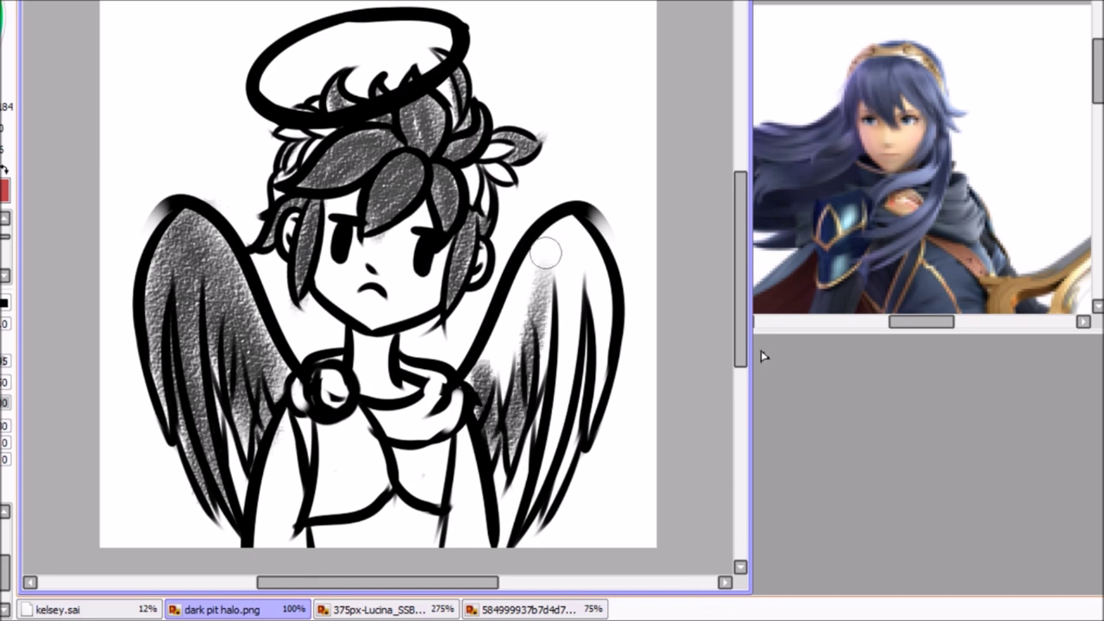
pyautogui.moveTo(552, 293)
pyautogui.mouseDown()
pyautogui.moveTo(518, 384)
pyautogui.moveTo(483, 405)
pyautogui.mouseUp()
pyautogui.moveTo(518, 345)
pyautogui.mouseDown()
pyautogui.moveTo(484, 384)
pyautogui.moveTo(556, 252)
pyautogui.moveTo(594, 274)
pyautogui.moveTo(586, 243)
pyautogui.moveTo(580, 403)
pyautogui.moveTo(558, 296)
pyautogui.moveTo(535, 381)
pyautogui.moveTo(278, 457)
pyautogui.moveTo(604, 432)
pyautogui.mouseUp()
pyautogui.moveTo(565, 336)
pyautogui.mouseDown()
pyautogui.moveTo(567, 444)
pyautogui.moveTo(607, 327)
pyautogui.moveTo(578, 436)
pyautogui.moveTo(539, 504)
pyautogui.moveTo(556, 445)
pyautogui.moveTo(518, 545)
pyautogui.mouseUp()
pyautogui.moveTo(517, 473); pyautogui.dragTo(508, 438)
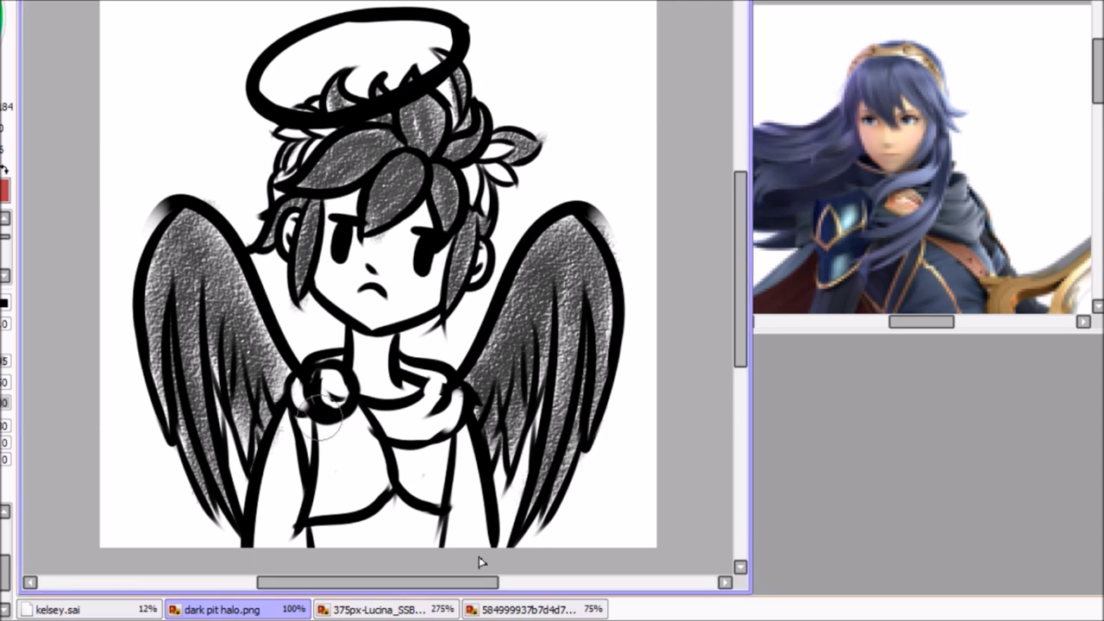
# Shade Dark Pit's waist and chest clothing in textured dark grey, undoing and redoing one stroke on the side panel
pyautogui.moveTo(337, 517)
pyautogui.mouseDown()
pyautogui.moveTo(324, 546)
pyautogui.moveTo(405, 509)
pyautogui.moveTo(441, 527)
pyautogui.mouseUp()
pyautogui.moveTo(327, 459)
pyautogui.mouseDown()
pyautogui.moveTo(299, 419)
pyautogui.moveTo(319, 540)
pyautogui.moveTo(318, 528)
pyautogui.moveTo(436, 518)
pyautogui.mouseUp()
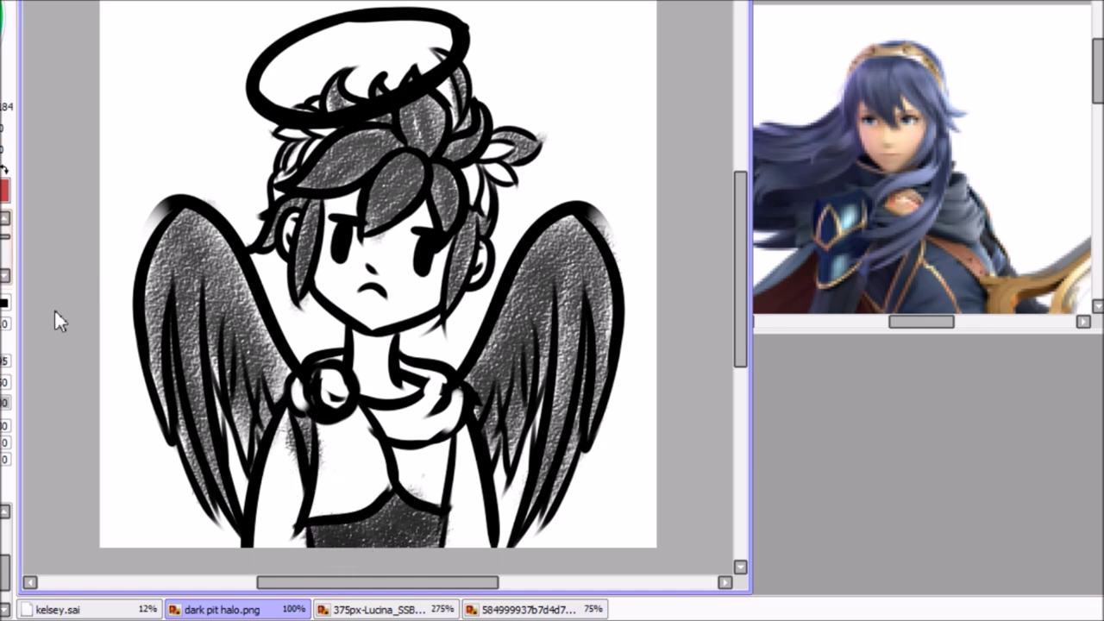
pyautogui.moveTo(385, 459)
pyautogui.mouseDown()
pyautogui.moveTo(436, 478)
pyautogui.moveTo(419, 441)
pyautogui.moveTo(433, 459)
pyautogui.moveTo(435, 487)
pyautogui.mouseUp()
pyautogui.hotkey('ctrl', 'z')
pyautogui.moveTo(407, 448)
pyautogui.mouseDown()
pyautogui.moveTo(440, 459)
pyautogui.moveTo(441, 469)
pyautogui.moveTo(441, 448)
pyautogui.moveTo(428, 455)
pyautogui.moveTo(441, 453)
pyautogui.moveTo(445, 470)
pyautogui.moveTo(409, 450)
pyautogui.mouseUp()
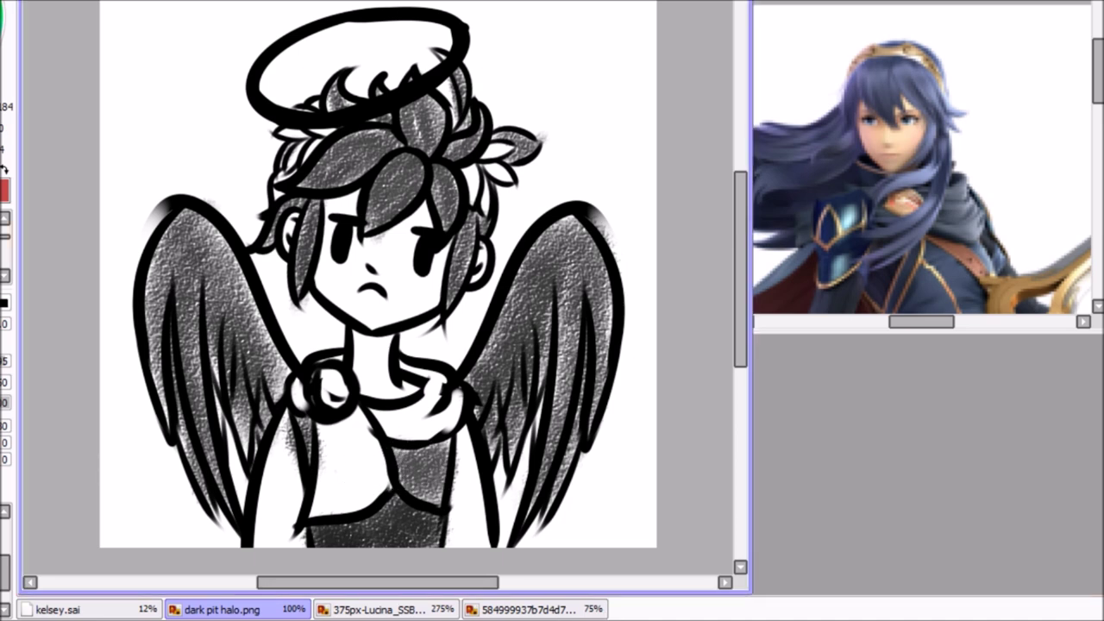
pyautogui.moveTo(319, 435)
pyautogui.mouseDown()
pyautogui.moveTo(309, 496)
pyautogui.moveTo(370, 427)
pyautogui.moveTo(367, 403)
pyautogui.moveTo(358, 500)
pyautogui.moveTo(346, 415)
pyautogui.moveTo(345, 470)
pyautogui.moveTo(386, 414)
pyautogui.moveTo(446, 379)
pyautogui.moveTo(436, 403)
pyautogui.moveTo(459, 435)
pyautogui.moveTo(385, 410)
pyautogui.moveTo(420, 371)
pyautogui.moveTo(413, 364)
pyautogui.moveTo(442, 414)
pyautogui.moveTo(371, 398)
pyautogui.moveTo(337, 366)
pyautogui.moveTo(343, 355)
pyautogui.moveTo(302, 386)
pyautogui.moveTo(325, 435)
pyautogui.moveTo(316, 494)
pyautogui.moveTo(338, 427)
pyautogui.moveTo(360, 444)
pyautogui.moveTo(392, 517)
pyautogui.mouseUp()
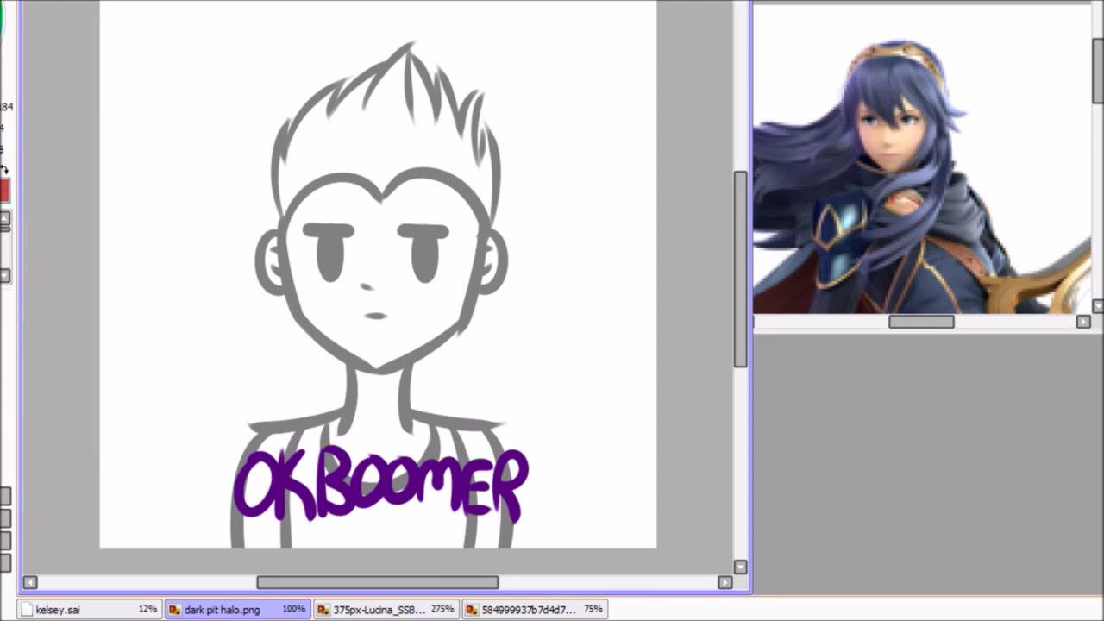
# Nudge the OKBOOMER lettering slightly down and to the left across Little Mac's chest
pyautogui.moveTo(304, 482); pyautogui.dragTo(299, 487)
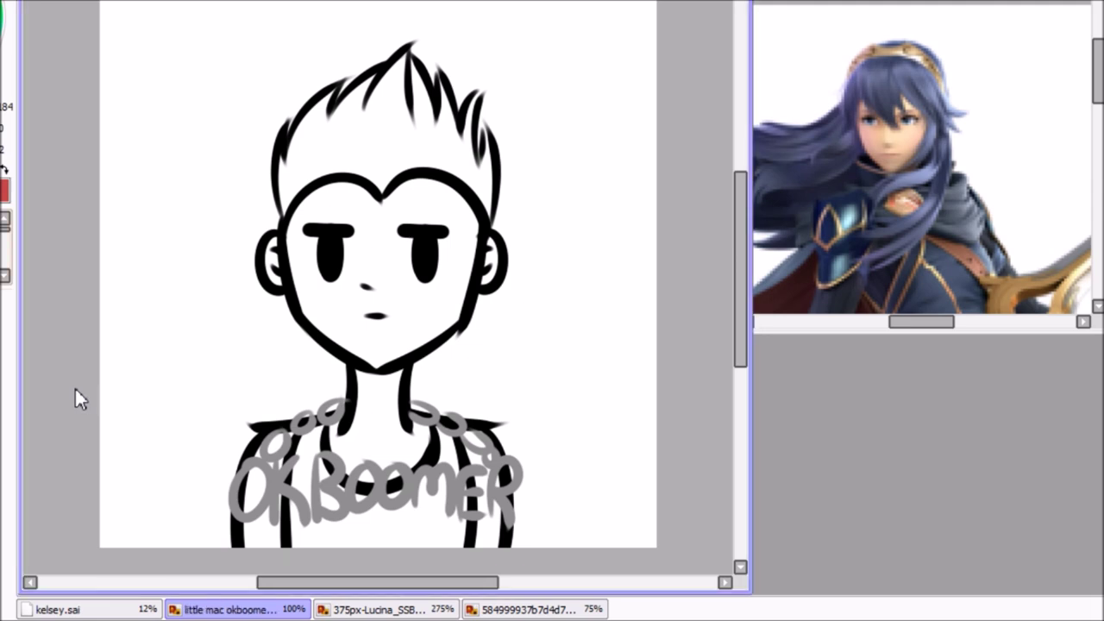
# Switch to the browser and spin the Smash Cast wheel for the next character after Little Mac
pyautogui.hotkey('alt', 'Tab')
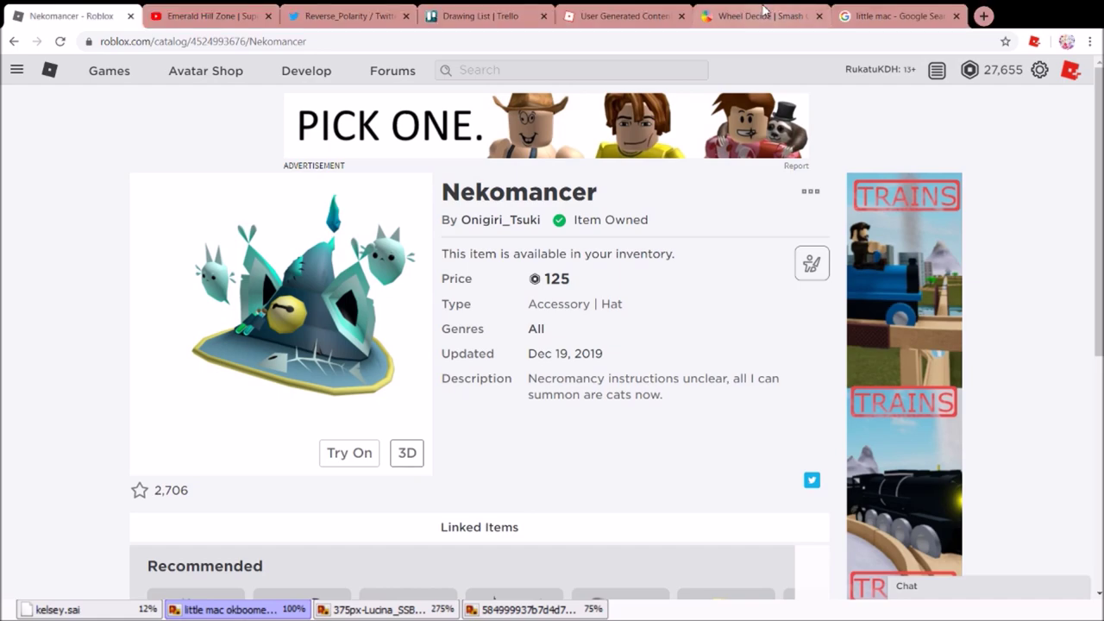
pyautogui.click(764, 15)
pyautogui.click(619, 280)
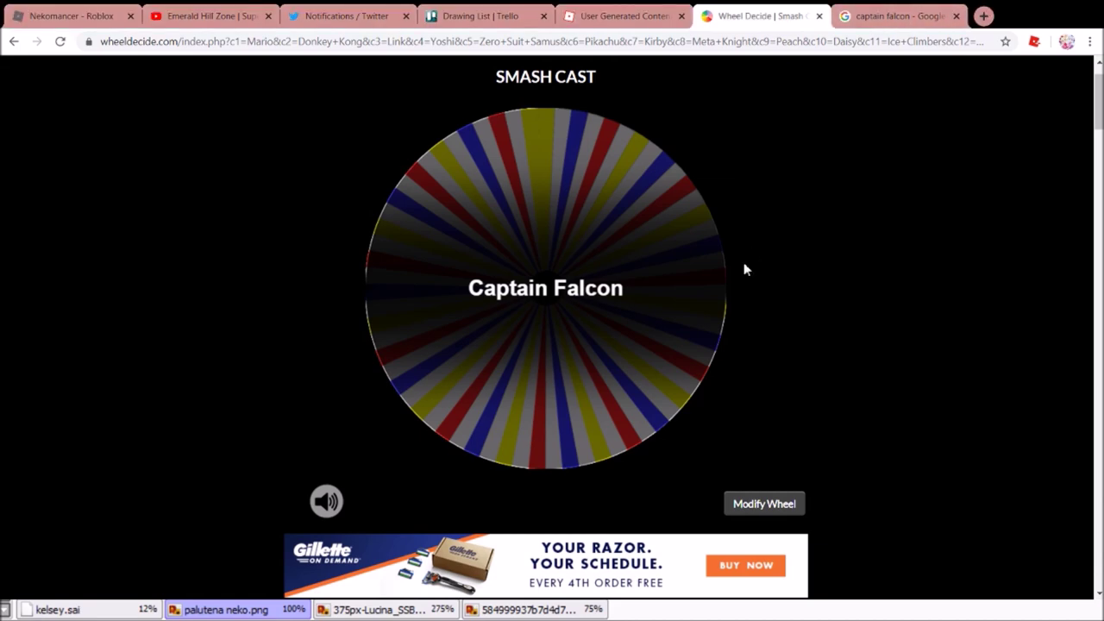
# Check the Captain Falcon reference images, then return to the Smash Cast wheel and spin it again
pyautogui.click(871, 15)
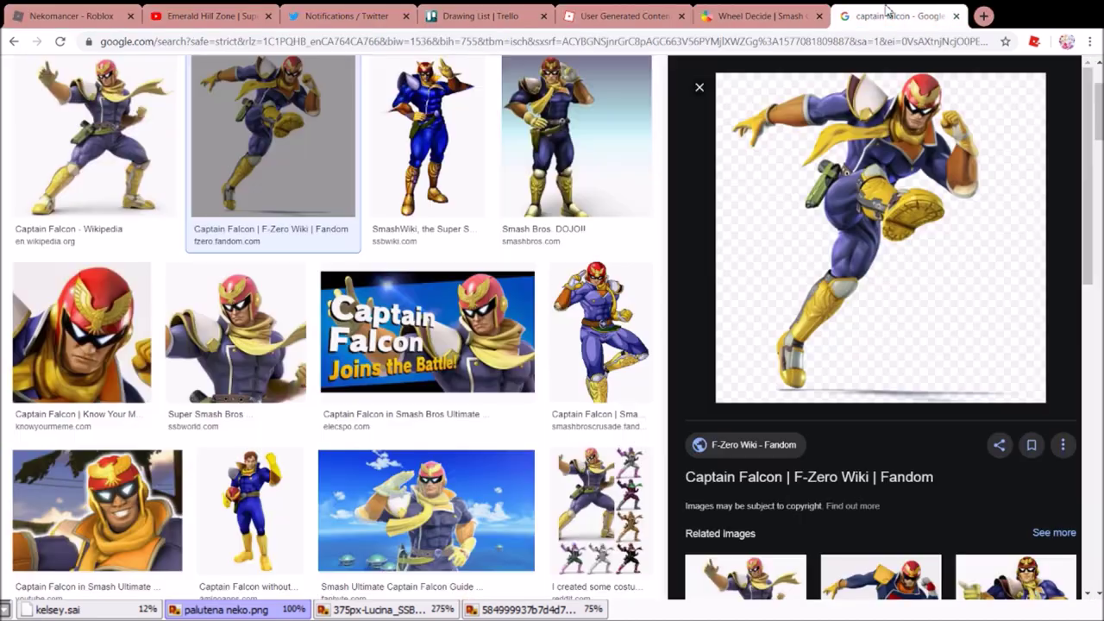
pyautogui.click(789, 10)
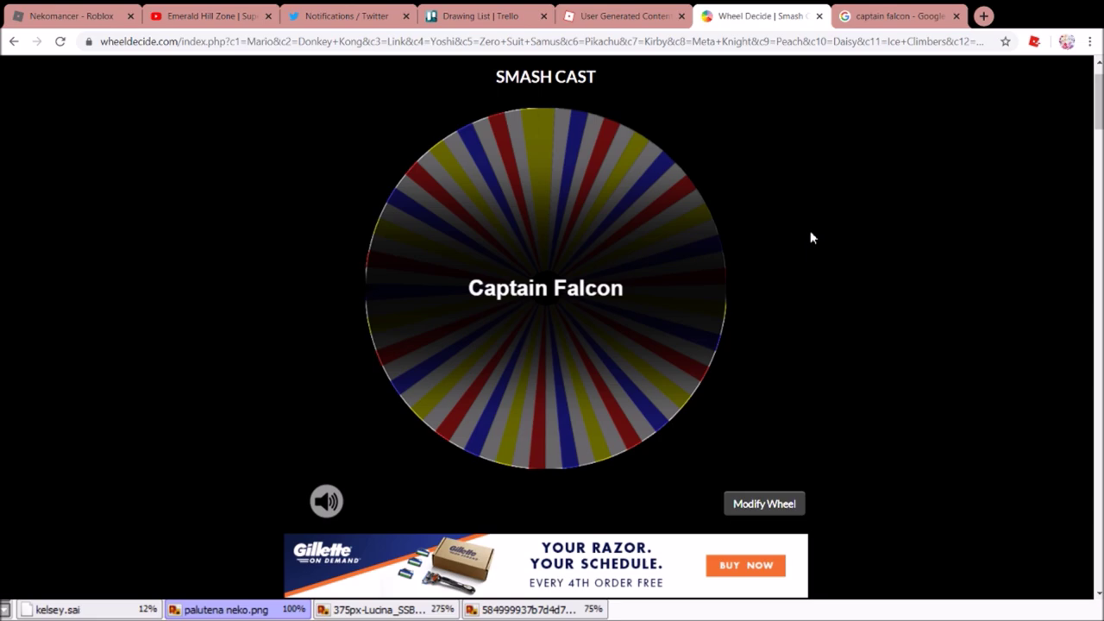
pyautogui.click(552, 285)
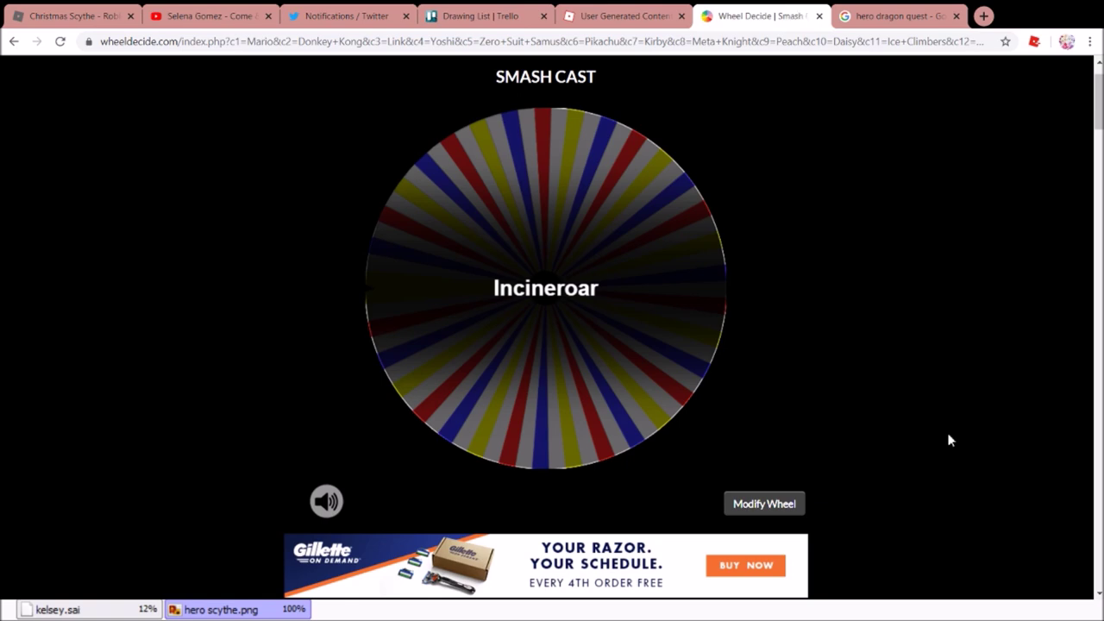
# Spin the Smash Cast wheel repeatedly for further characters after Incineroar
pyautogui.press('space')
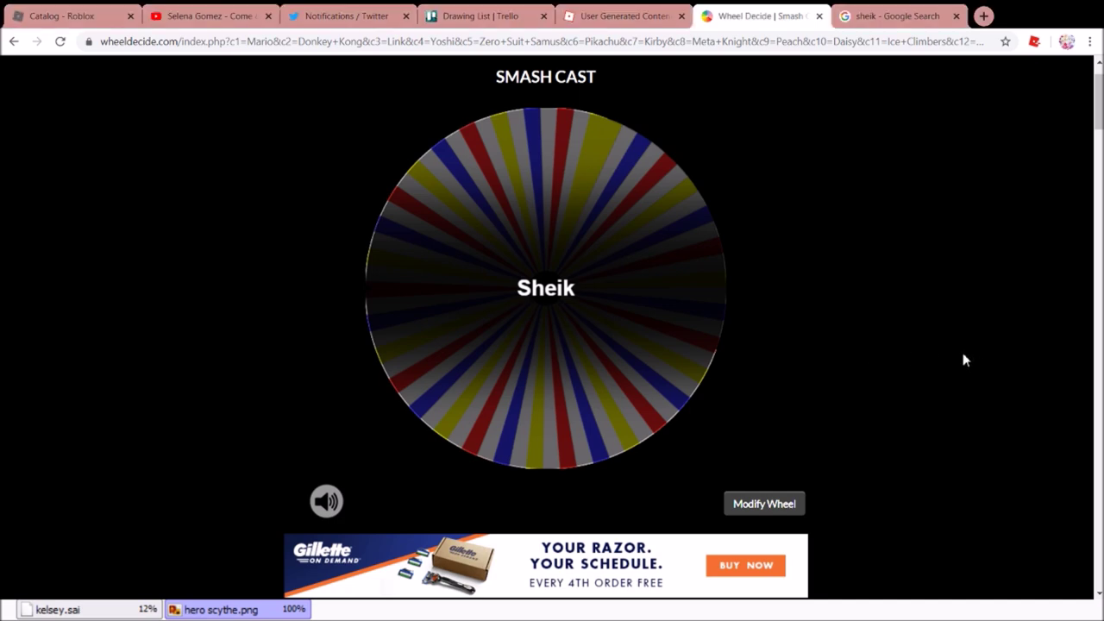
pyautogui.press('space')
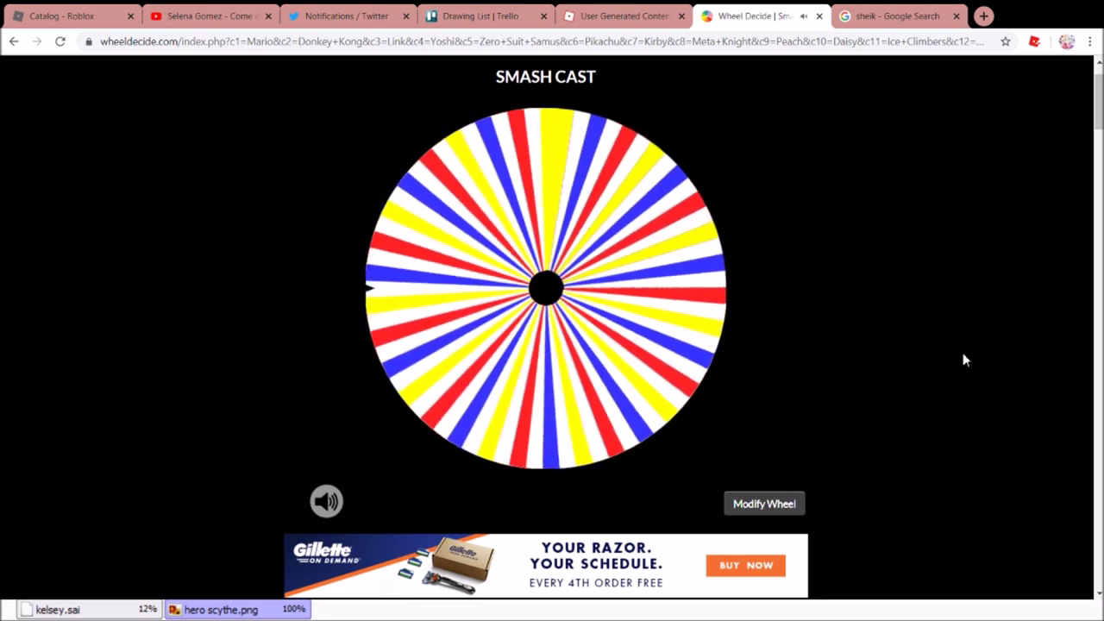
pyautogui.press('space')
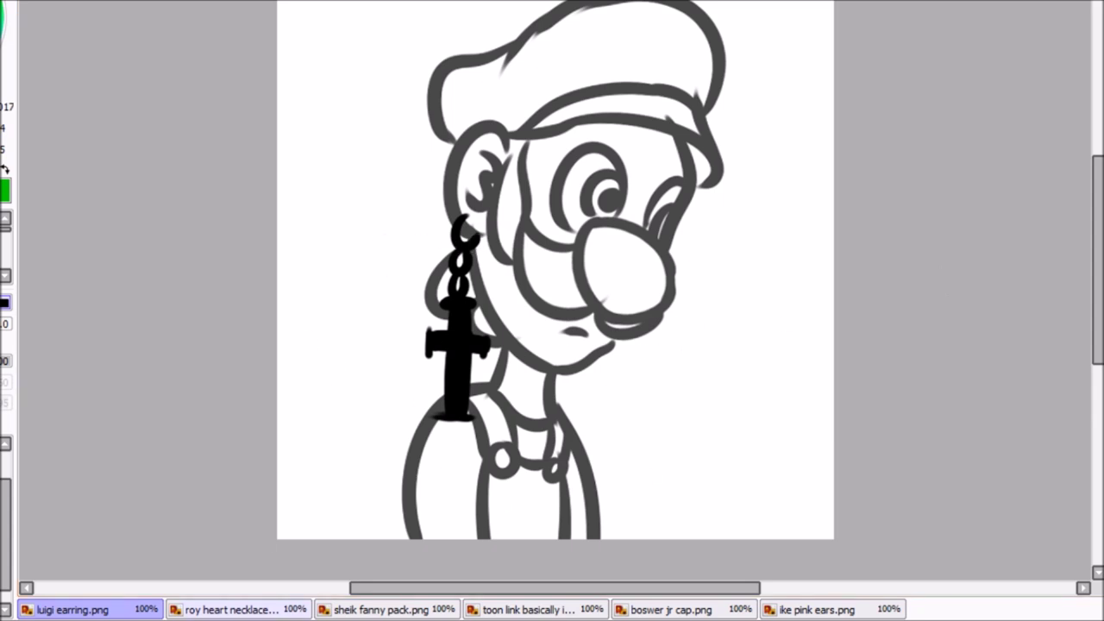
# Review the finished Roy, Sheik, Toon Link, Bowser Jr. and Ike drawings one after another, starting from the Luigi earring drawing
pyautogui.hotkey('ctrl', 'Tab')
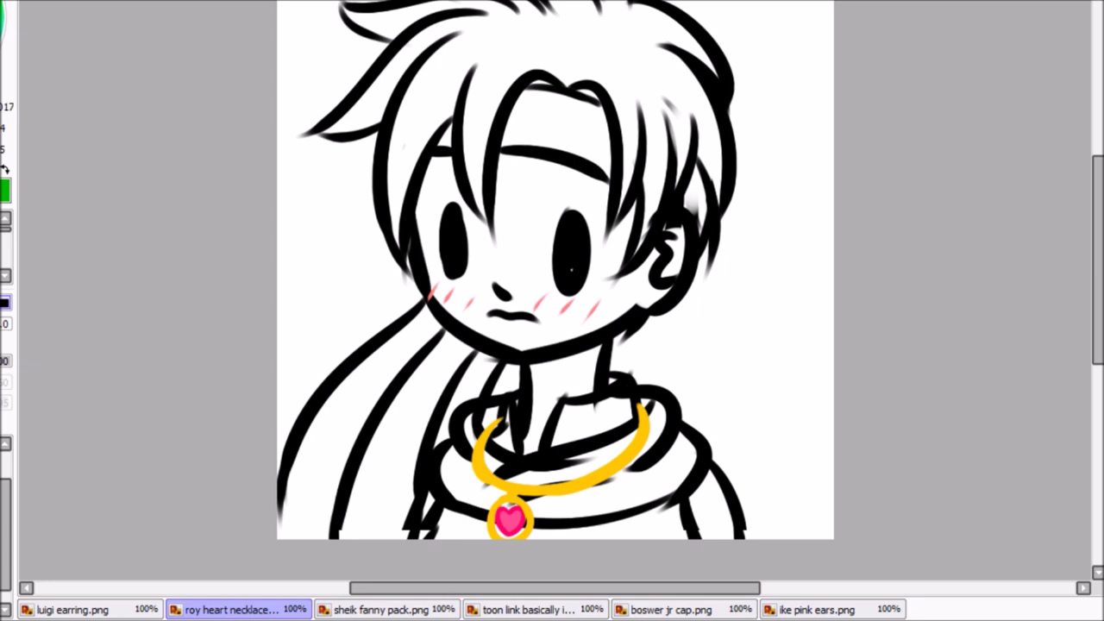
pyautogui.hotkey('ctrl', 'Tab')
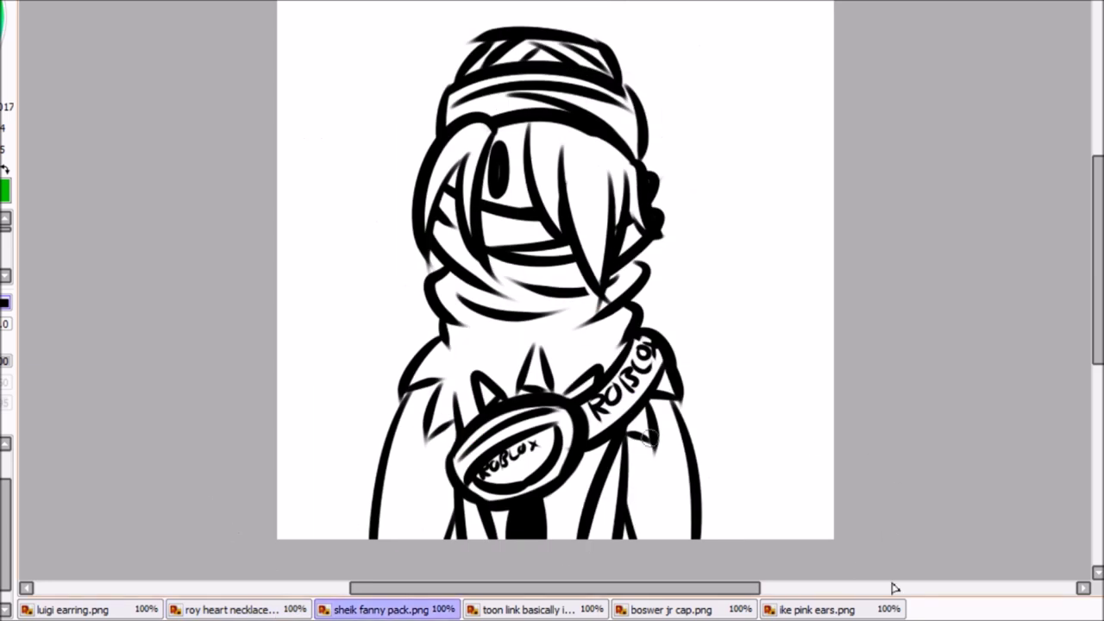
pyautogui.click(565, 609)
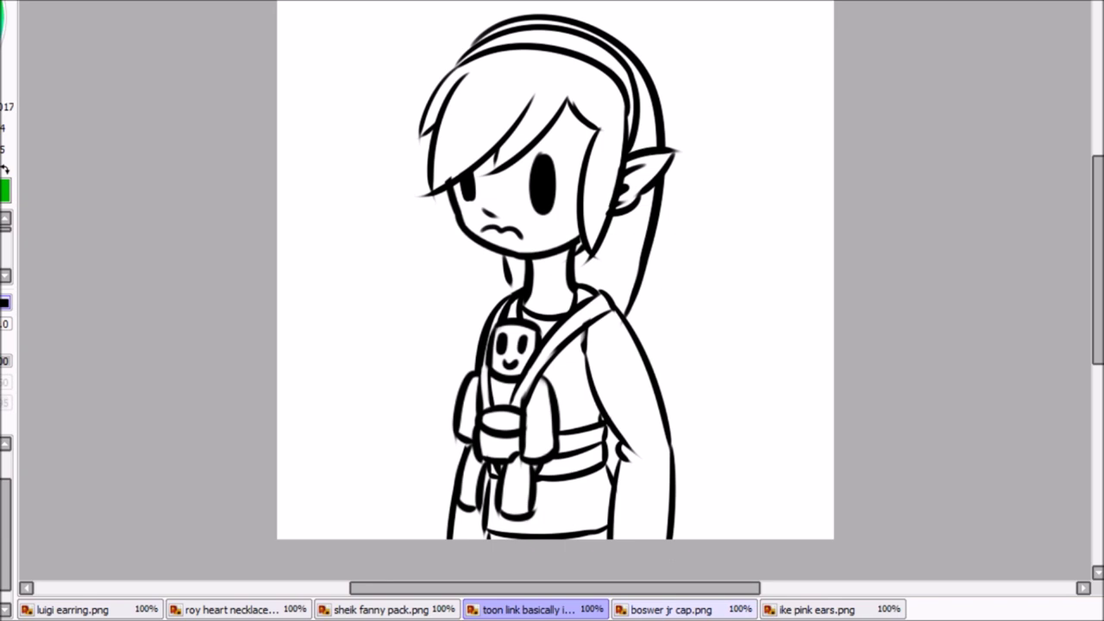
pyautogui.click(671, 609)
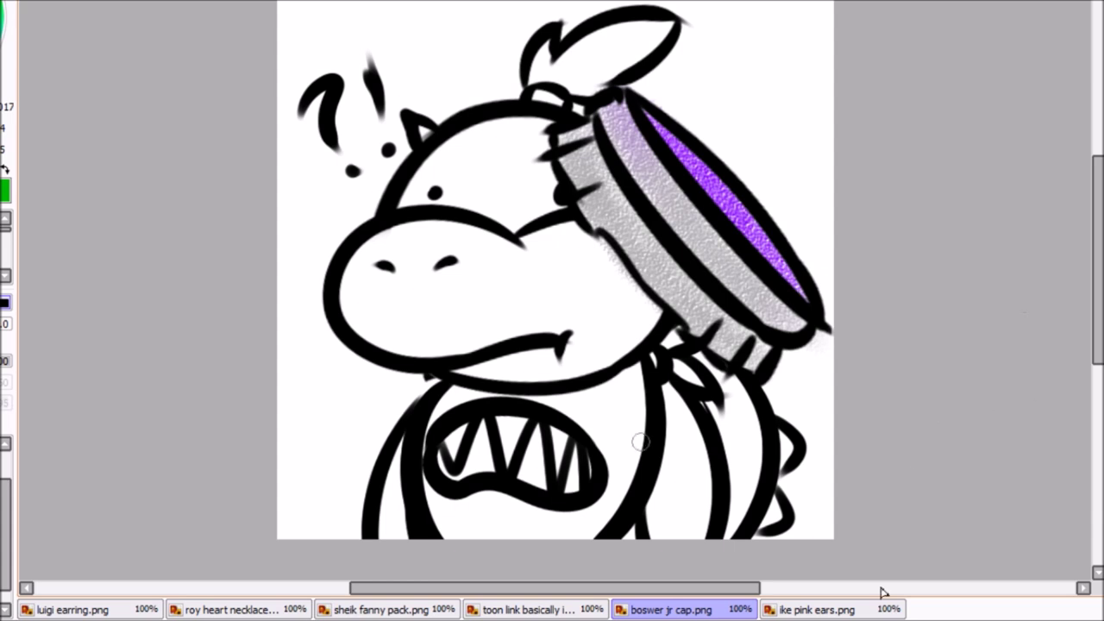
pyautogui.hotkey('ctrl', 'Tab')
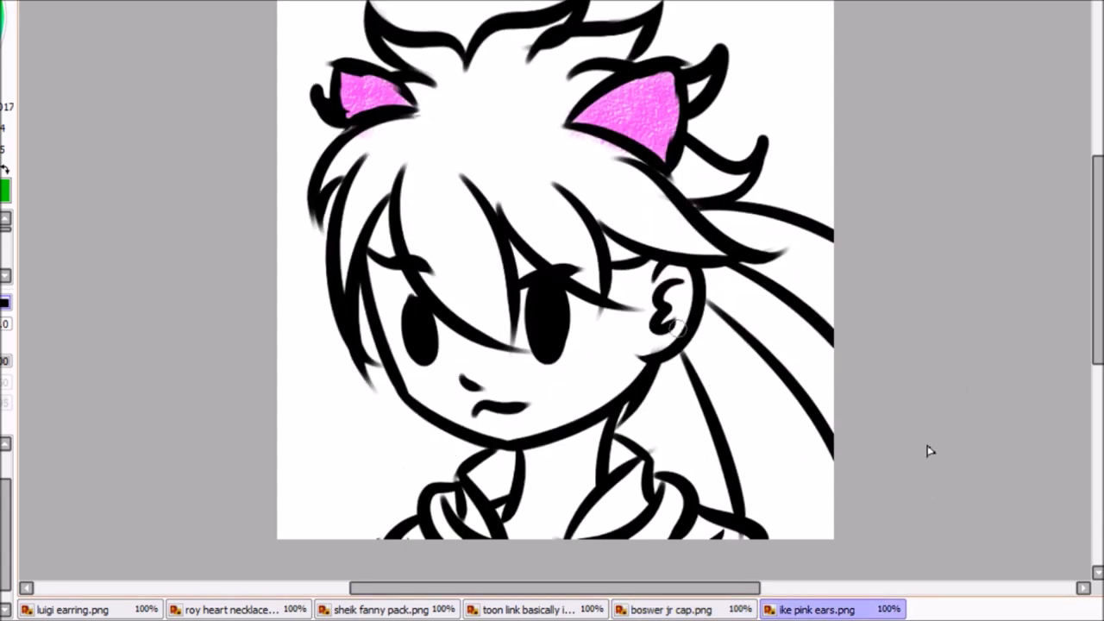